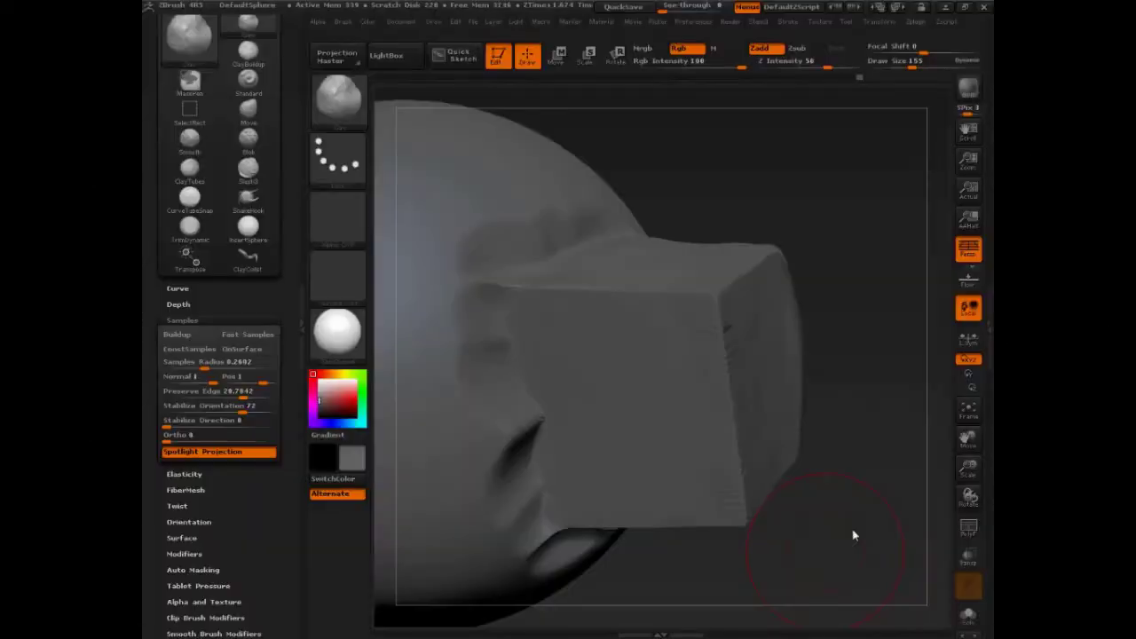
Handwrite the note "Depth" over the canvas, link it to the brush's Depth settings, and circle the Brush entry.
mouse_move(852, 535)
left_mouse_down()
mouse_move(890, 561)
mouse_move(887, 572)
left_mouse_up()
key("ctrl+shift")
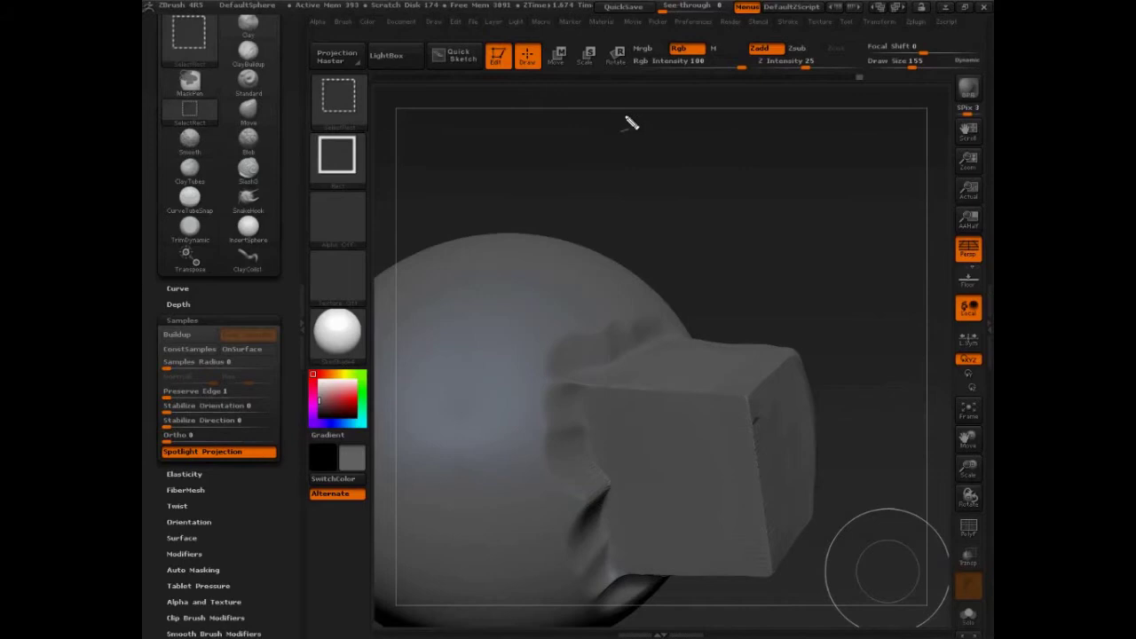
mouse_move(615, 100)
left_mouse_down()
mouse_move(643, 141)
mouse_move(671, 138)
mouse_move(686, 120)
mouse_move(728, 131)
mouse_move(574, 107)
mouse_move(415, 242)
mouse_move(235, 301)
left_mouse_up()
left_click_drag(355, 10, 353, 9)
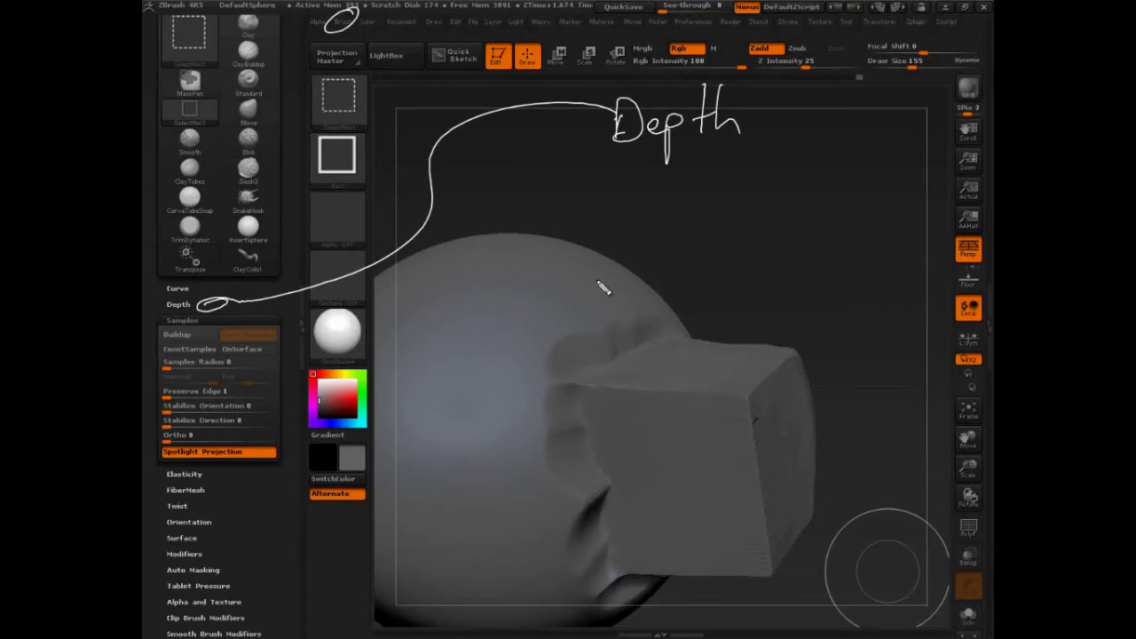
Handwrite the notes "Sample Radius" and "Stabilize Ori" below the Depth note.
mouse_move(632, 158)
left_mouse_down()
mouse_move(612, 165)
mouse_move(674, 182)
mouse_move(710, 178)
mouse_move(737, 156)
mouse_move(756, 174)
mouse_move(891, 184)
left_mouse_up()
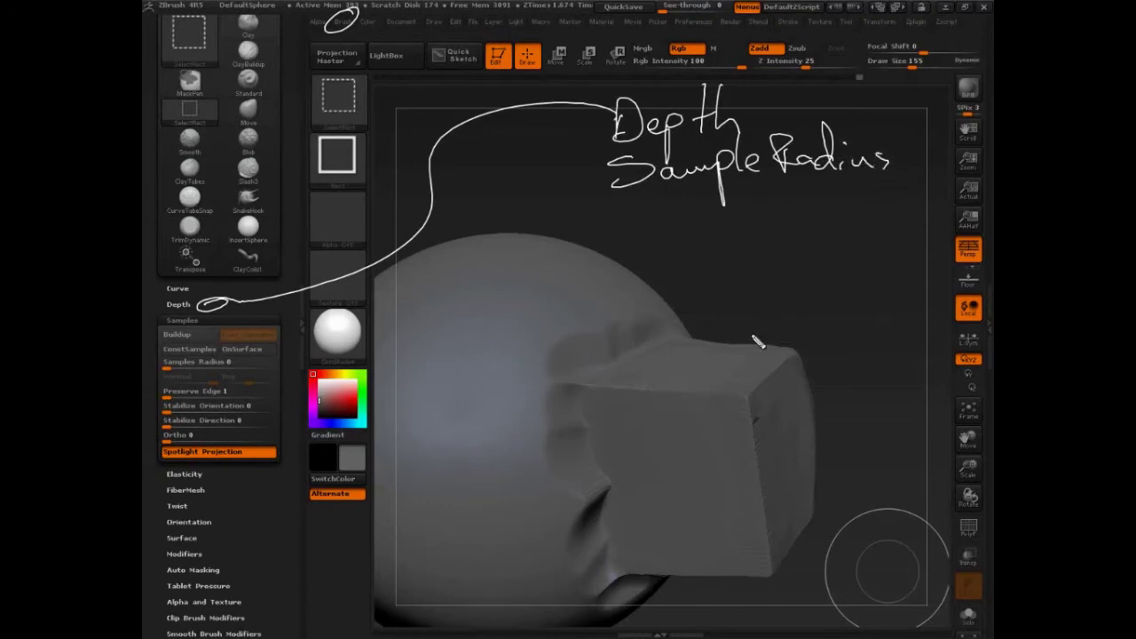
mouse_move(629, 197)
left_mouse_down()
mouse_move(666, 195)
mouse_move(685, 226)
mouse_move(693, 193)
mouse_move(733, 224)
mouse_move(735, 193)
mouse_move(749, 223)
mouse_move(766, 207)
mouse_move(800, 225)
mouse_move(854, 200)
left_mouse_up()
left_click_drag(863, 197, 865, 211)
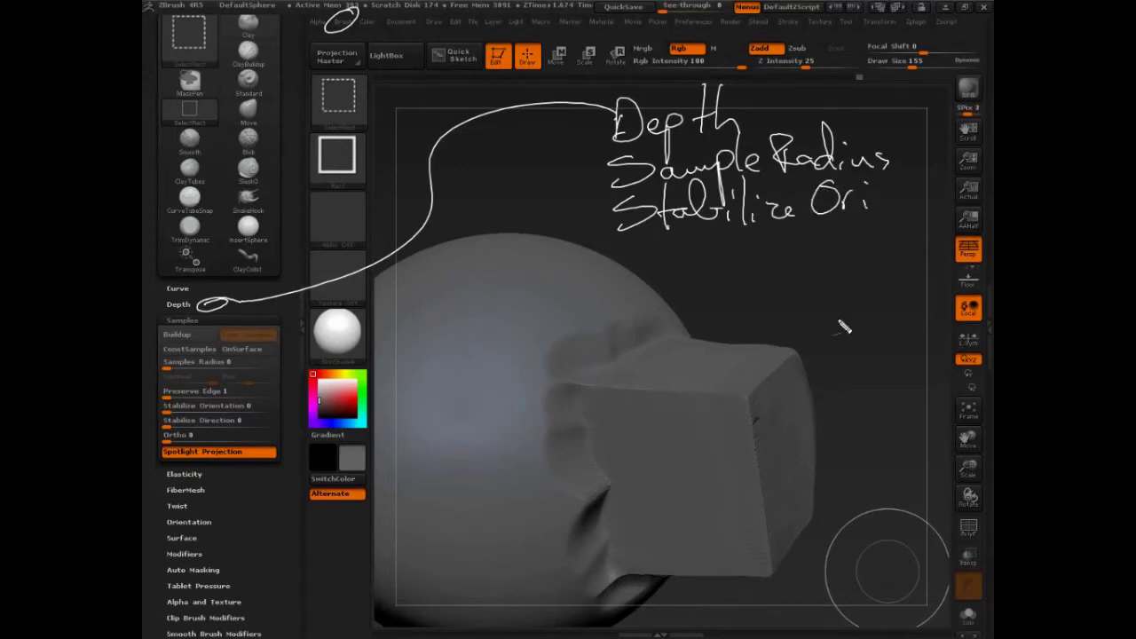
Handwrite "Preserve Edge" as the fourth note and mark the listed settings with bullet dots.
mouse_move(622, 236)
left_mouse_down()
mouse_move(632, 277)
mouse_move(636, 257)
mouse_move(811, 257)
left_mouse_up()
left_click_drag(857, 245, 844, 254)
left_click_drag(860, 212, 860, 258)
mouse_move(881, 254)
left_mouse_down()
mouse_move(874, 282)
mouse_move(896, 257)
left_mouse_up()
left_click(591, 169)
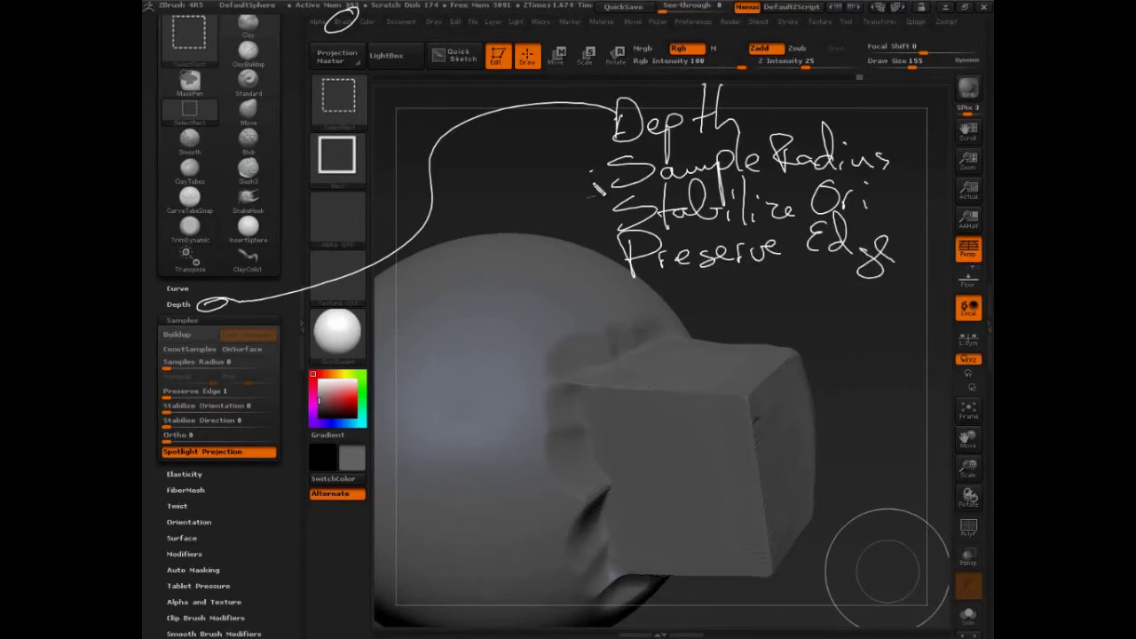
left_click(598, 214)
left_click_drag(610, 92, 596, 183)
Add the handwritten note "Picker" with "Once Ori" as its sub-item at the end of the list.
mouse_move(640, 330)
left_mouse_down()
mouse_move(644, 287)
mouse_move(659, 310)
mouse_move(670, 298)
mouse_move(682, 316)
mouse_move(763, 327)
left_mouse_up()
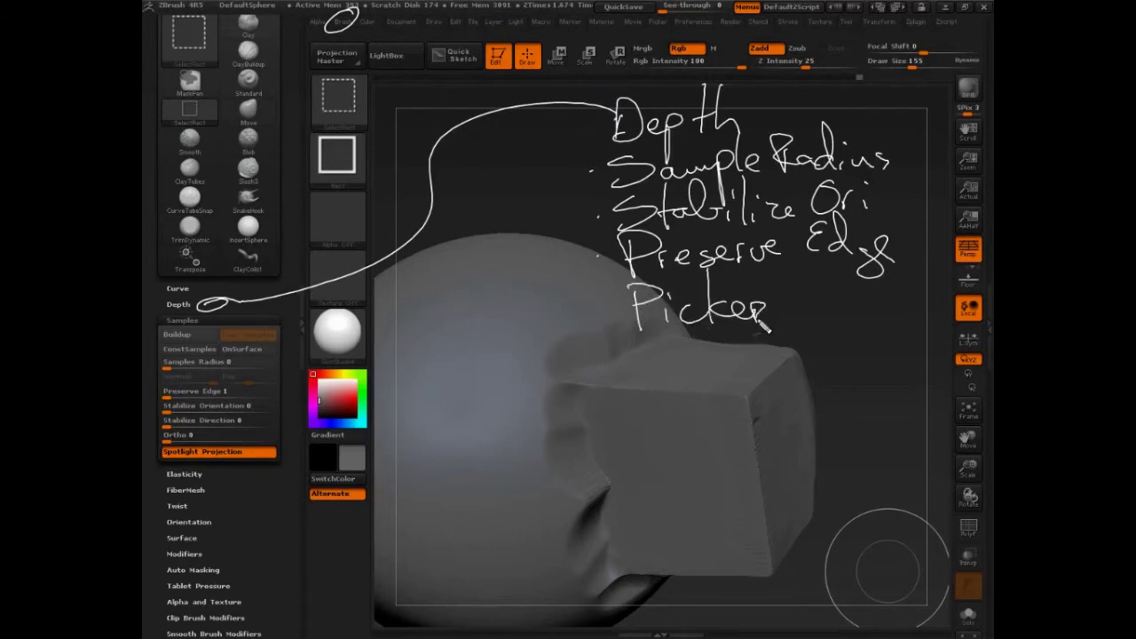
mouse_move(678, 348)
left_mouse_down()
mouse_move(732, 342)
mouse_move(781, 362)
left_mouse_up()
mouse_move(799, 341)
left_mouse_down()
mouse_move(795, 360)
mouse_move(816, 355)
left_mouse_up()
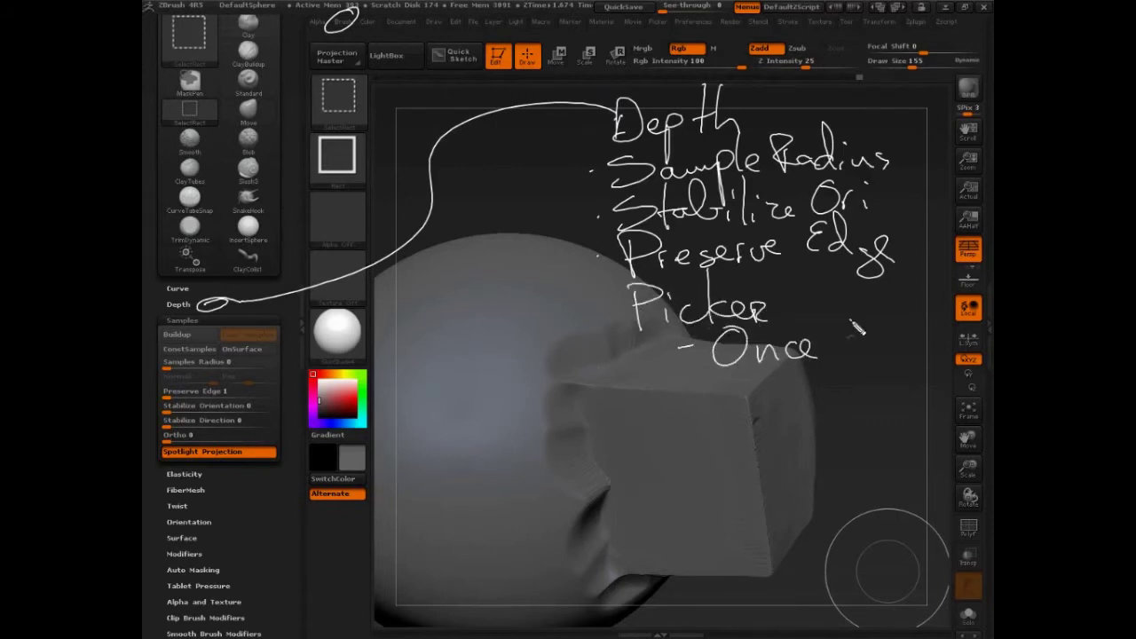
left_click_drag(853, 321, 848, 324)
mouse_move(870, 355)
left_mouse_down()
mouse_move(885, 336)
mouse_move(891, 348)
left_mouse_up()
left_click(889, 319)
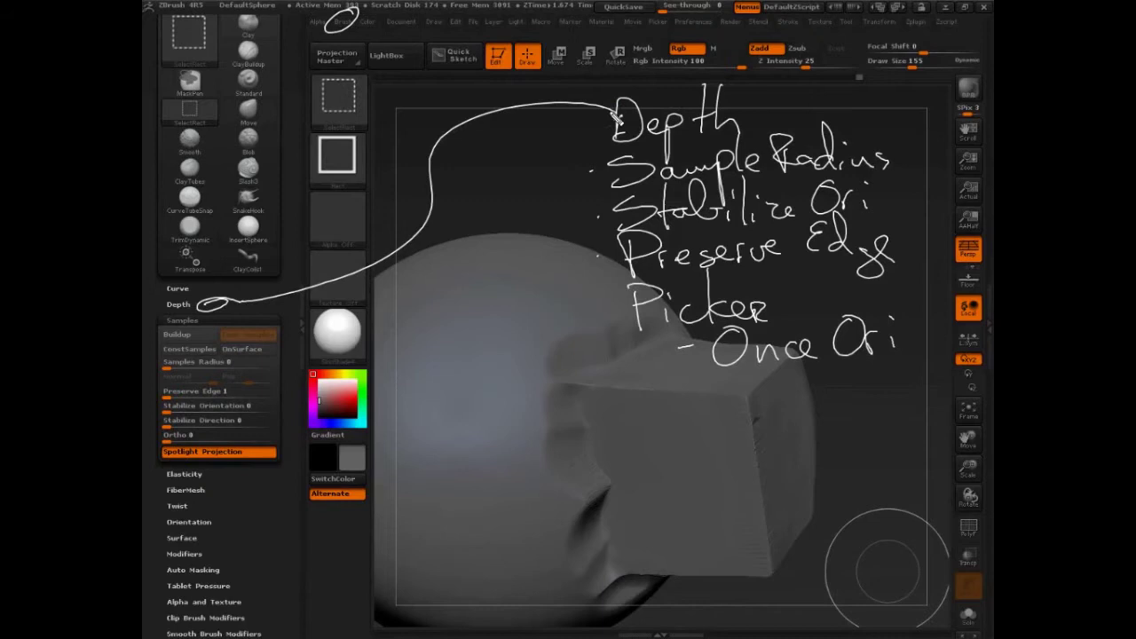
Bracket the Depth, Sample Radius and Stabilize Ori notes in green and label them "Trim Dynamic".
mouse_move(605, 90)
left_mouse_down()
mouse_move(593, 209)
mouse_move(603, 227)
left_mouse_up()
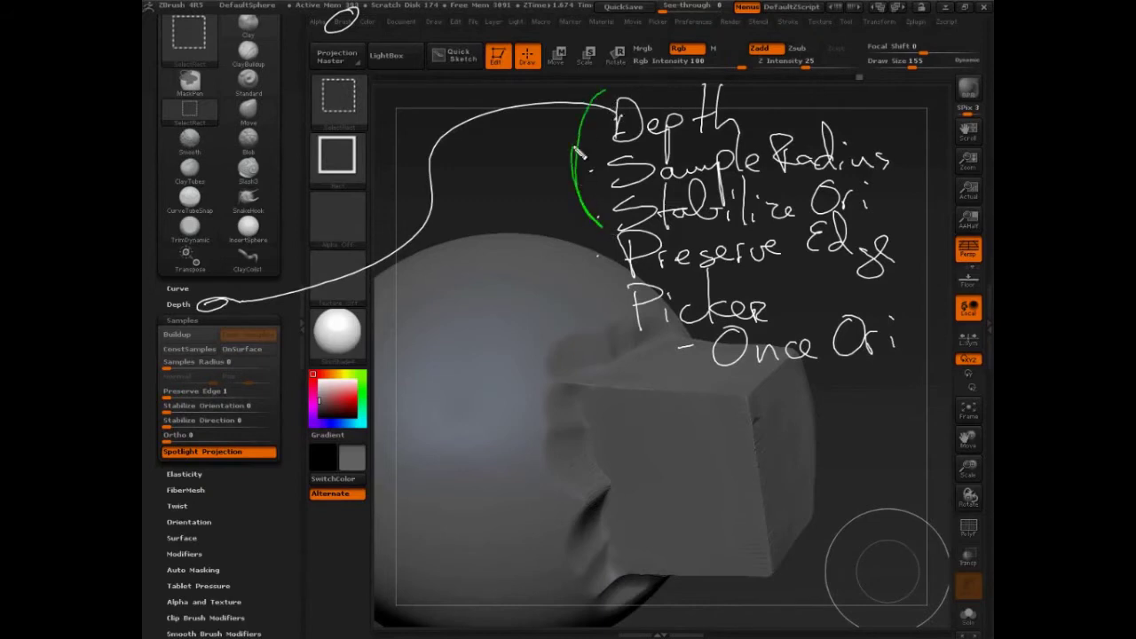
left_click_drag(581, 153, 607, 85)
mouse_move(455, 141)
left_mouse_down()
mouse_move(460, 165)
mouse_move(504, 153)
left_mouse_up()
mouse_move(509, 151)
left_mouse_down()
mouse_move(521, 123)
mouse_move(531, 138)
left_mouse_up()
left_click_drag(454, 174, 457, 201)
mouse_move(455, 174)
left_mouse_down()
mouse_move(462, 201)
mouse_move(486, 188)
left_mouse_up()
mouse_move(498, 167)
left_mouse_down()
mouse_move(485, 201)
mouse_move(513, 157)
left_mouse_up()
mouse_move(511, 168)
left_mouse_down()
mouse_move(529, 145)
mouse_move(563, 142)
left_mouse_up()
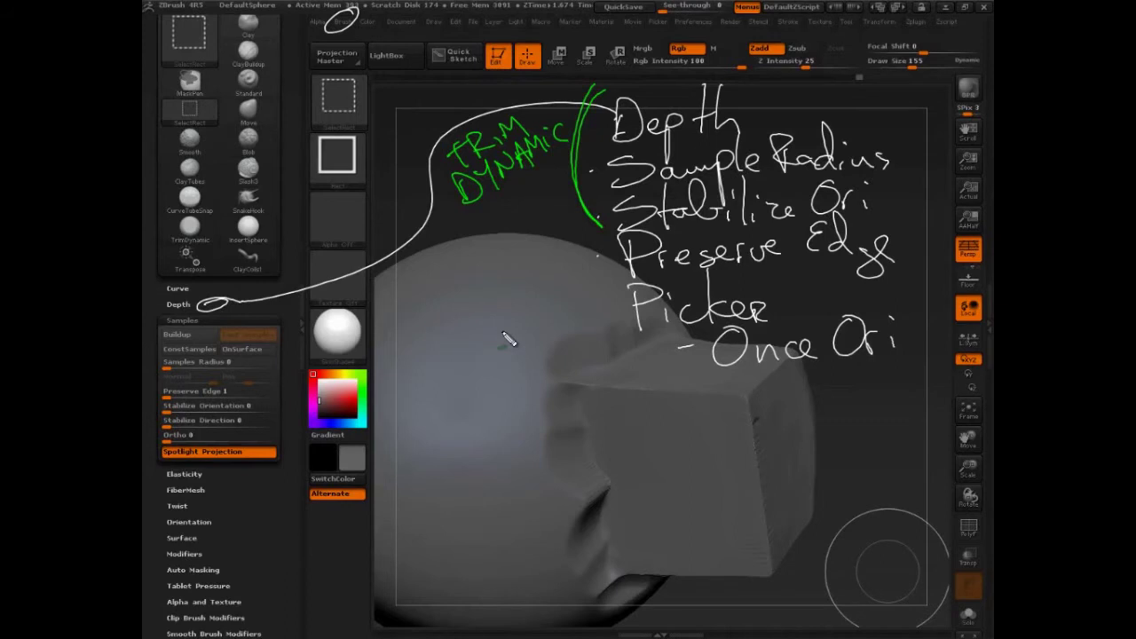
Write the green label "HPolish" beside the Preserve Edge note and link the two with a dash.
left_click_drag(578, 258, 607, 257)
mouse_move(450, 255)
left_mouse_down()
mouse_move(450, 286)
mouse_move(475, 266)
left_mouse_up()
mouse_move(475, 252)
left_mouse_down()
mouse_move(478, 284)
mouse_move(488, 282)
left_mouse_up()
mouse_move(487, 238)
left_mouse_down()
mouse_move(532, 278)
mouse_move(539, 257)
mouse_move(550, 277)
mouse_move(553, 232)
mouse_move(570, 271)
left_mouse_up()
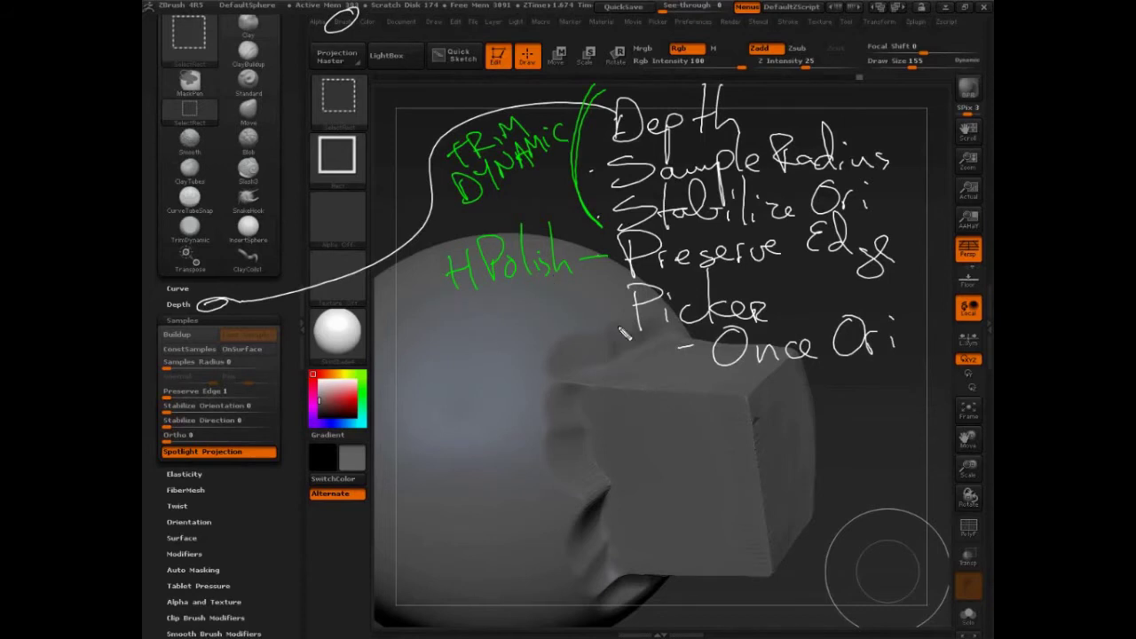
Write the green label "Trim Adaptive" beside the Picker note and link the two with a dash.
left_click_drag(620, 328, 602, 334)
mouse_move(445, 325)
left_mouse_down()
mouse_move(484, 314)
mouse_move(468, 354)
left_mouse_up()
mouse_move(490, 355)
left_mouse_down()
mouse_move(504, 330)
mouse_move(514, 352)
left_mouse_up()
mouse_move(522, 352)
left_mouse_down()
mouse_move(512, 319)
mouse_move(544, 336)
left_mouse_up()
left_click_drag(442, 412, 462, 373)
mouse_move(461, 372)
left_mouse_down()
mouse_move(474, 406)
mouse_move(497, 393)
mouse_move(523, 410)
mouse_move(559, 366)
mouse_move(584, 359)
left_mouse_up()
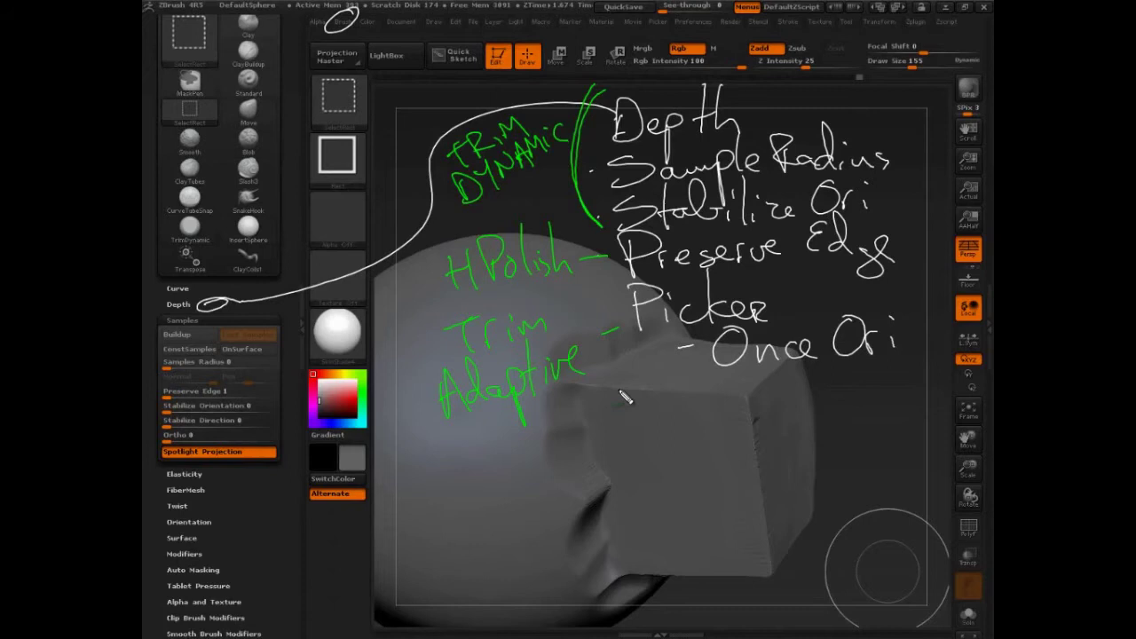
Circle the Trim Dynamic label in green, then clear all annotations from the canvas.
mouse_move(548, 87)
left_mouse_down()
mouse_move(568, 185)
mouse_move(440, 78)
left_mouse_up()
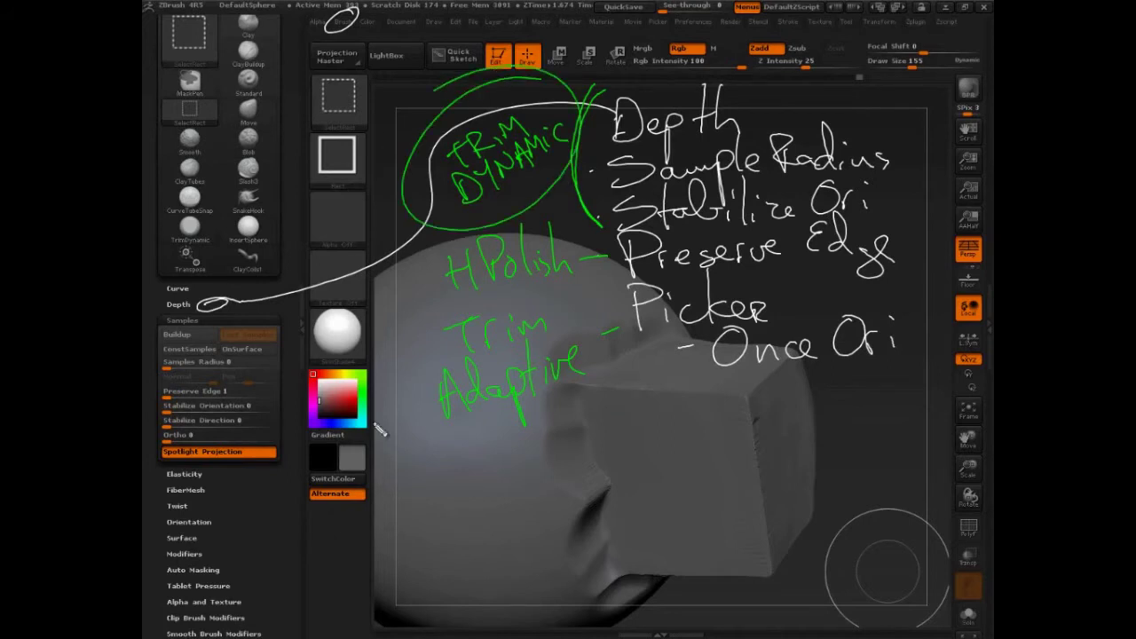
left_click_drag(397, 282, 421, 279)
mouse_move(568, 345)
left_mouse_down()
mouse_move(588, 385)
mouse_move(572, 339)
left_mouse_up()
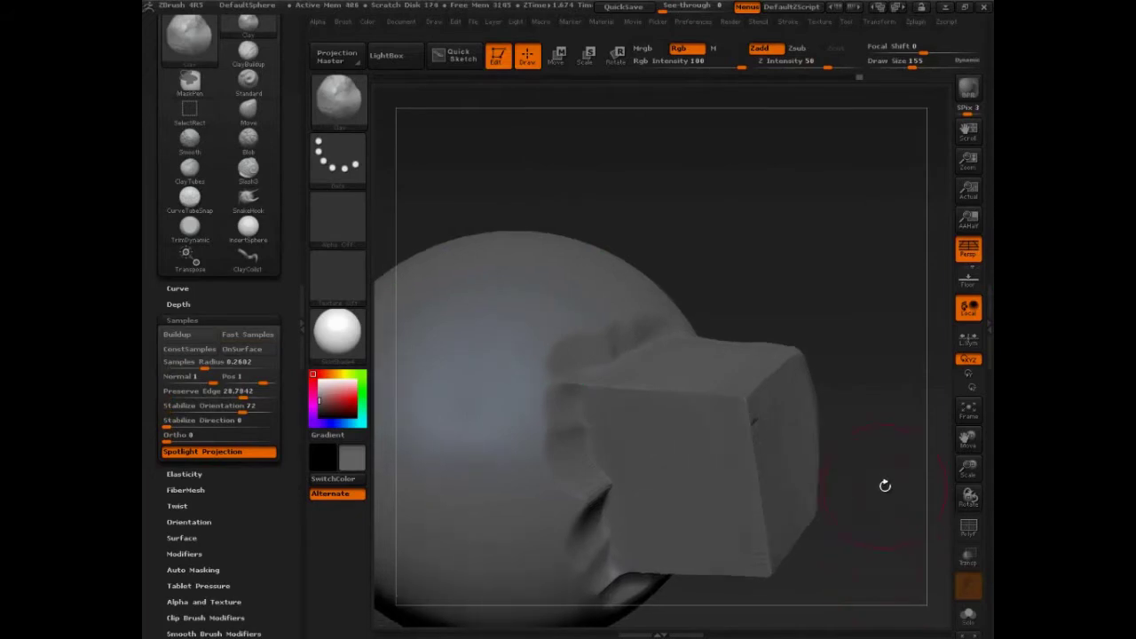
Set the Clay brush's Samples Radius to 0.35.
left_click_drag(882, 482, 710, 405)
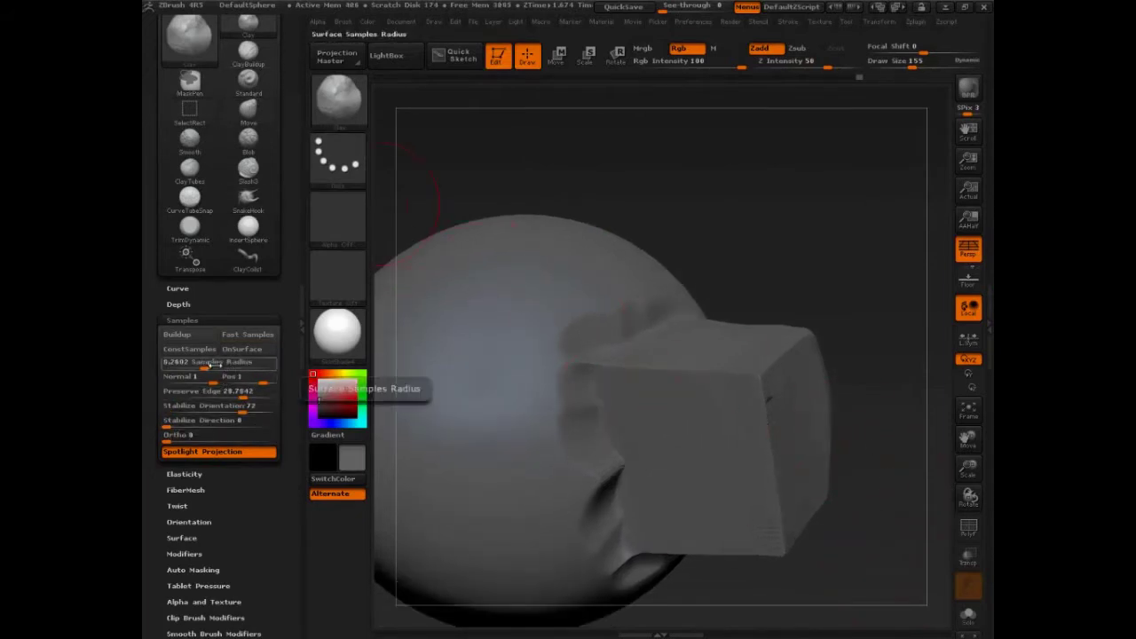
left_click(218, 363)
type("35")
key("Return")
left_click(258, 363)
type(".35")
key("Return")
Set the Clay brush's Preserve Edge to 1 and choose Cont Ori as its Picker orientation.
left_click(238, 391)
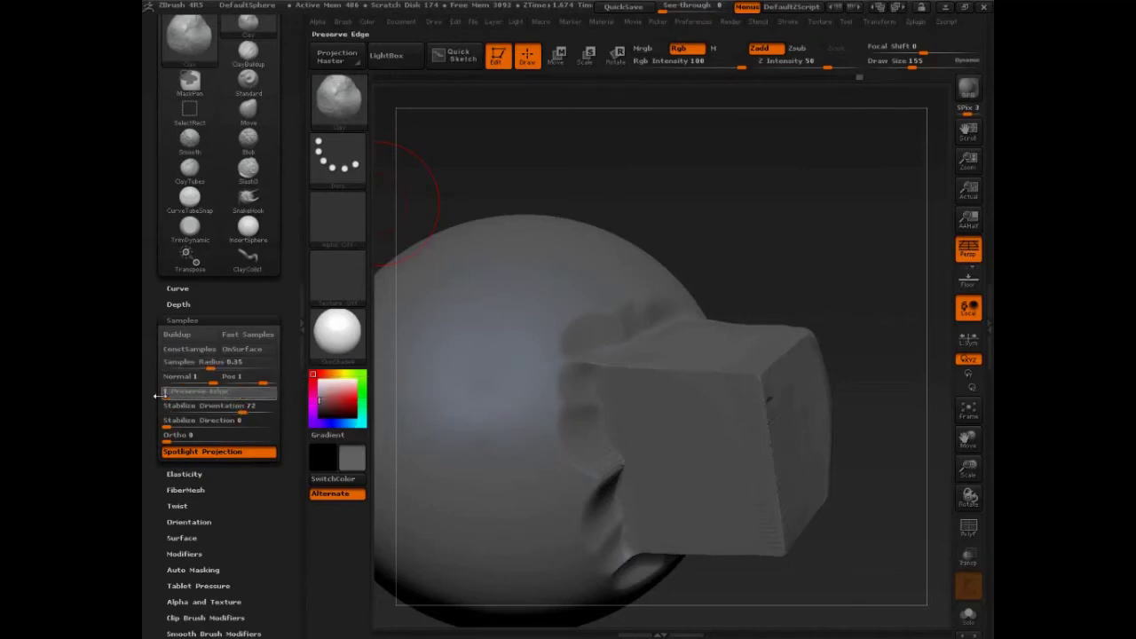
left_click(229, 406)
key("Return")
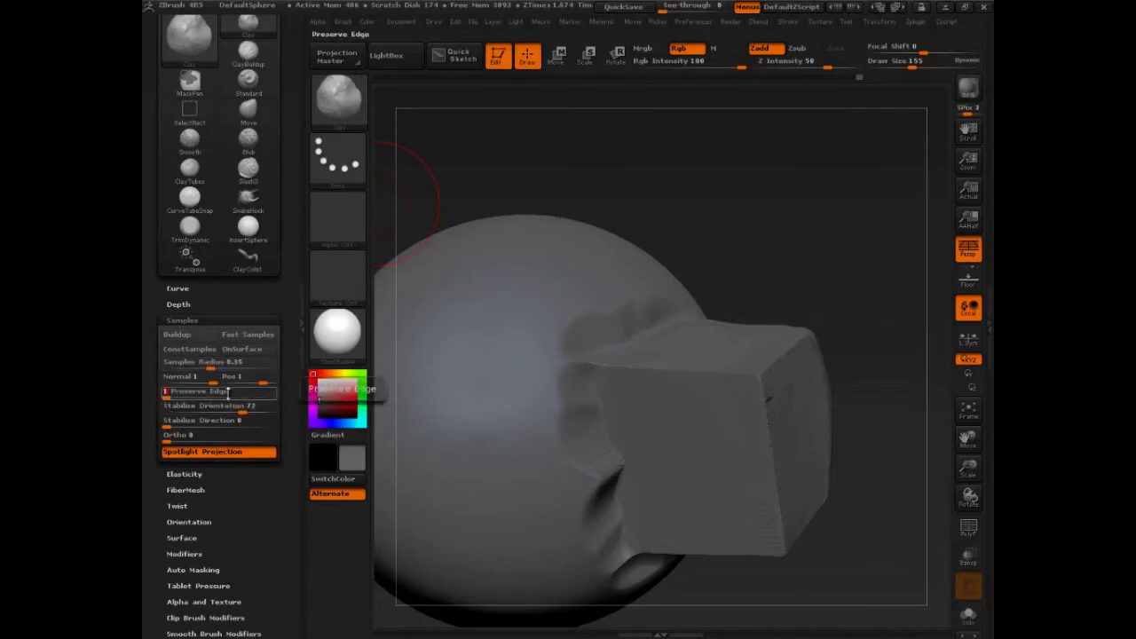
left_click(658, 23)
left_click(754, 115)
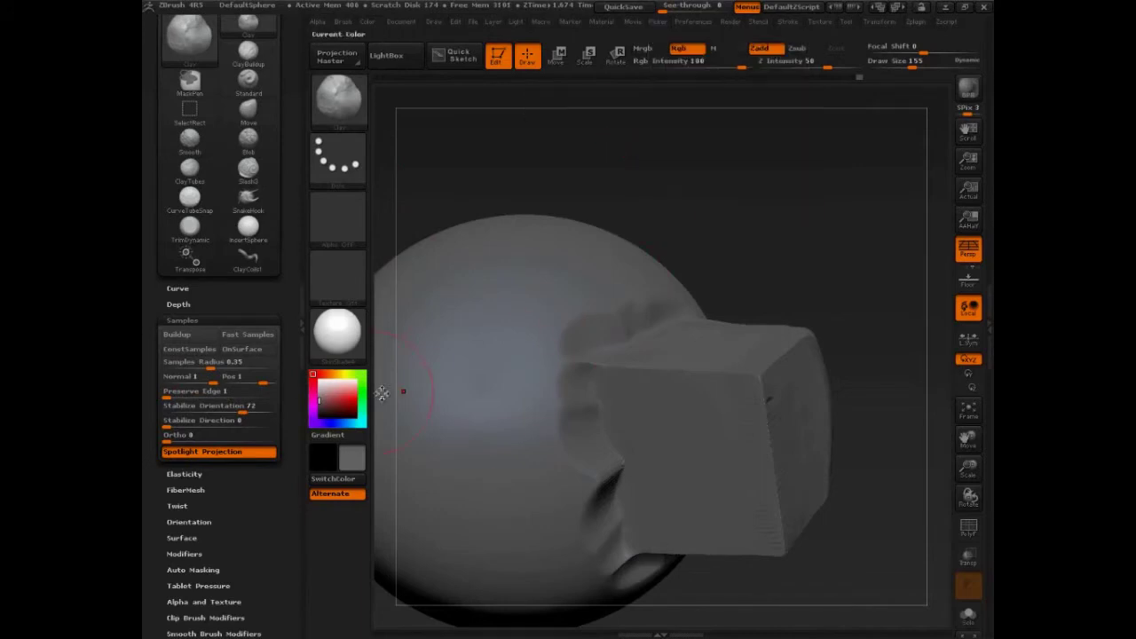
Check the Clay brush's depth settings, then select TrimDynamic and examine its depth, sample and Picker settings.
left_click(179, 304)
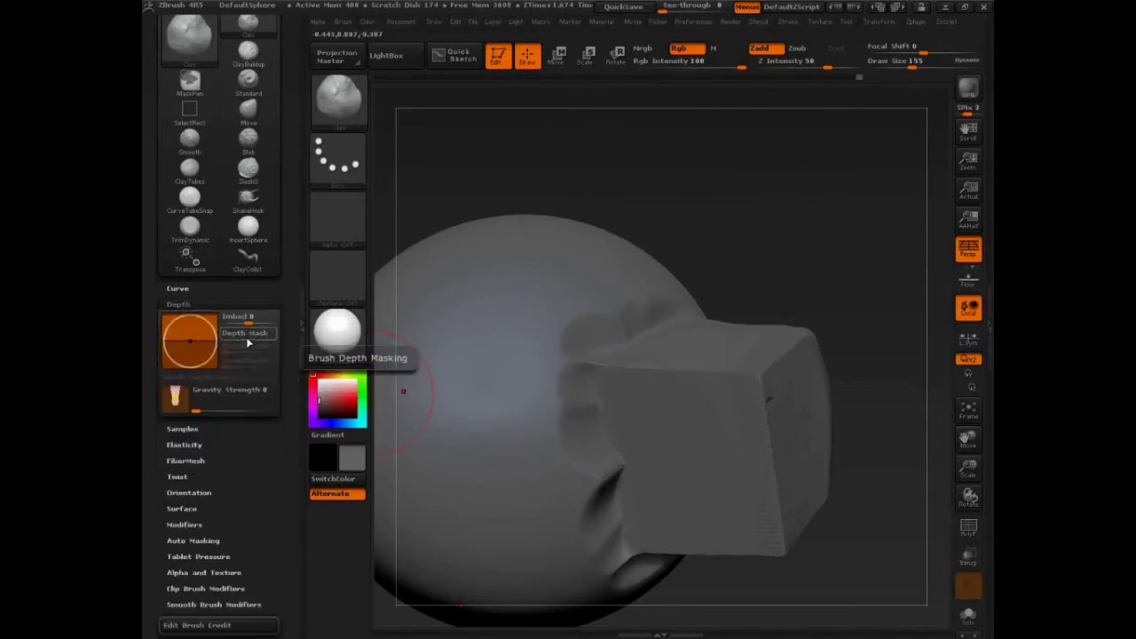
left_click(189, 227)
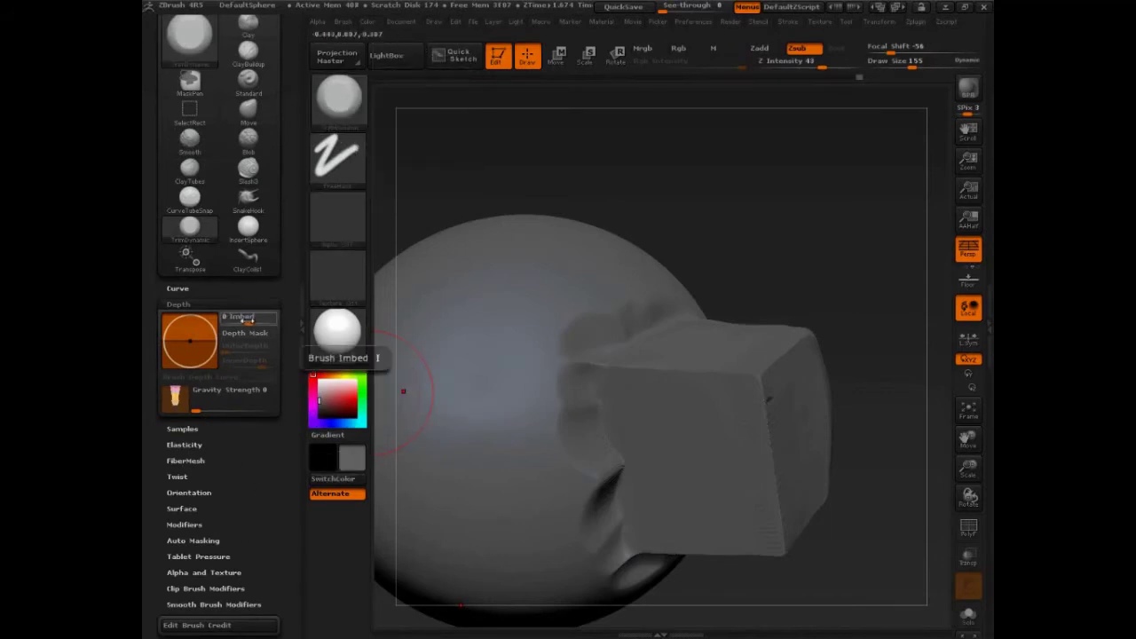
left_click(184, 429)
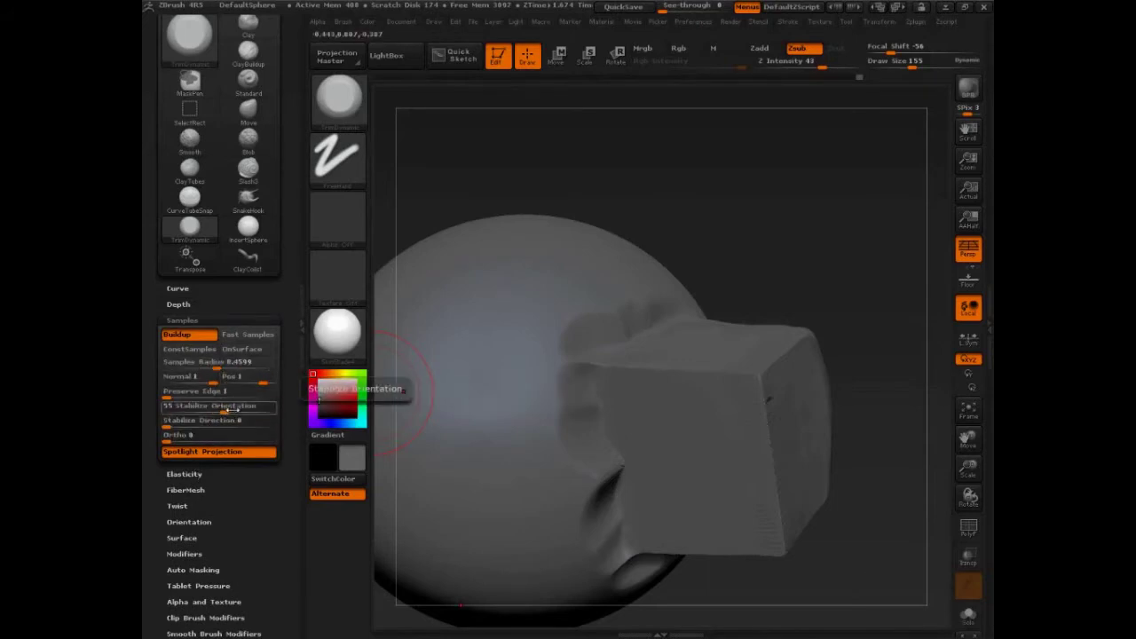
left_click(657, 21)
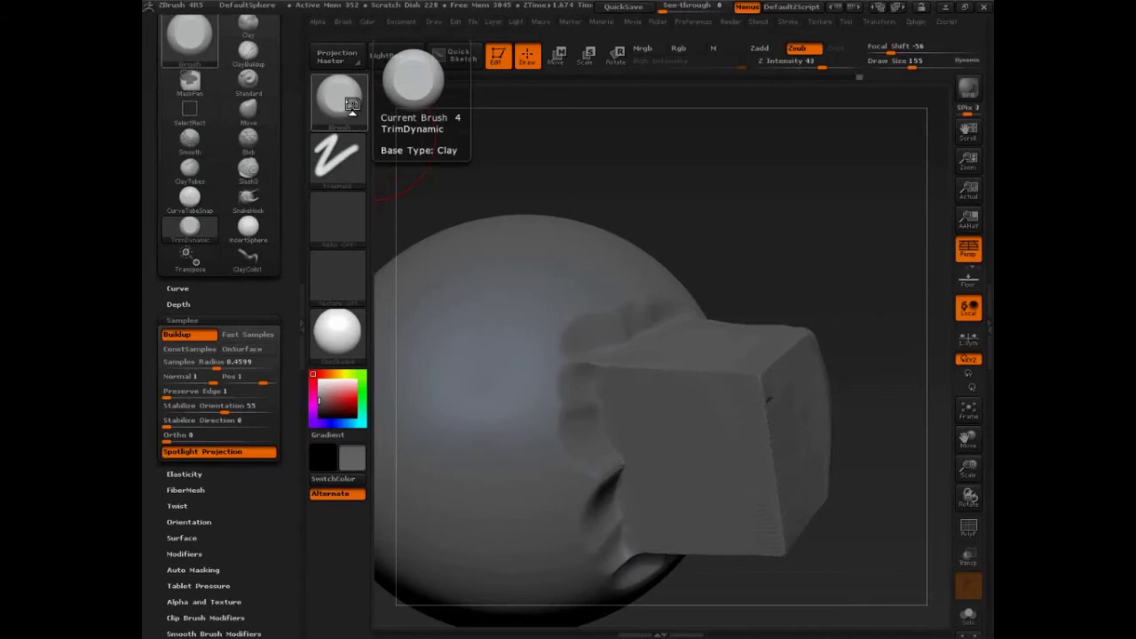
Review TrimDynamic's Surface, Auto Masking, Elasticity, Depth and Curve settings for differences from the Clay brush.
left_click(182, 537)
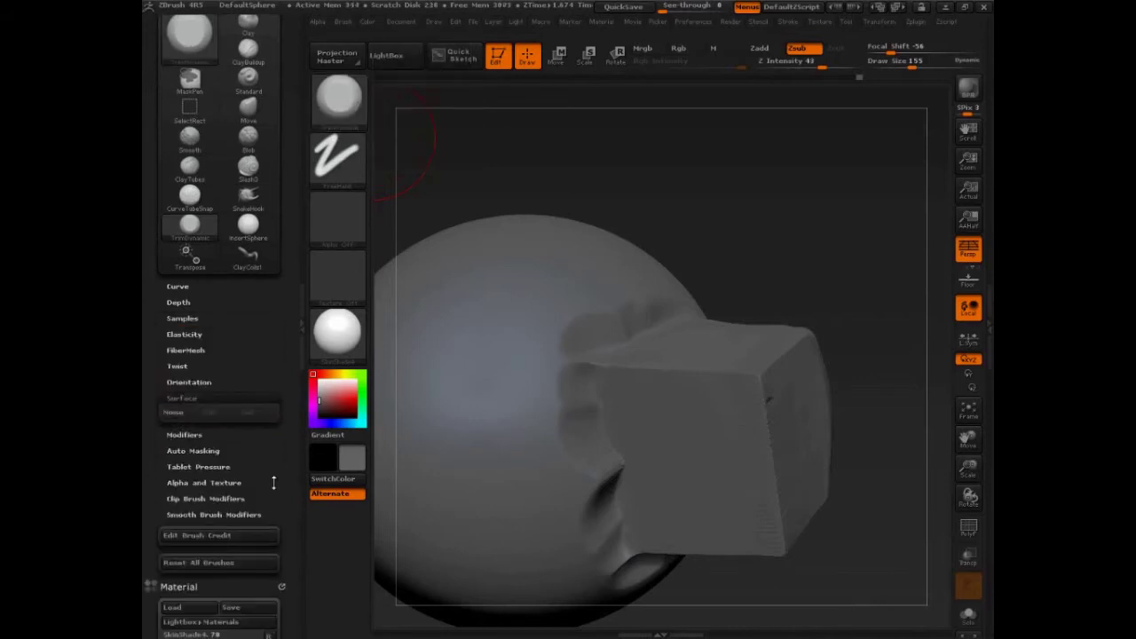
left_click(190, 450)
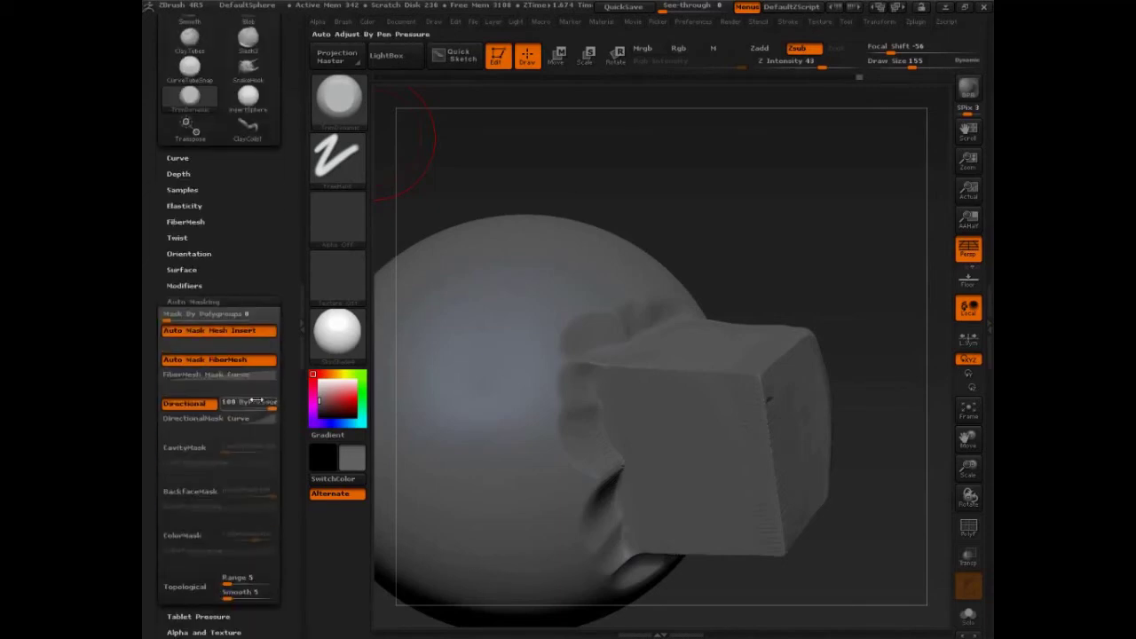
left_click(180, 235)
left_click(190, 206)
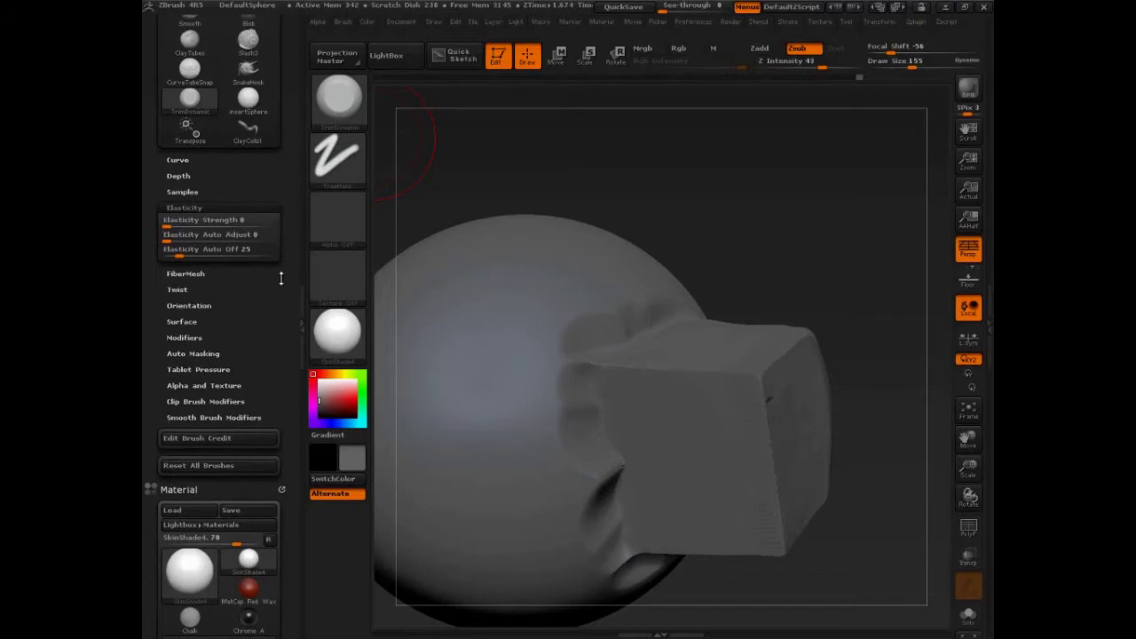
left_click(180, 176)
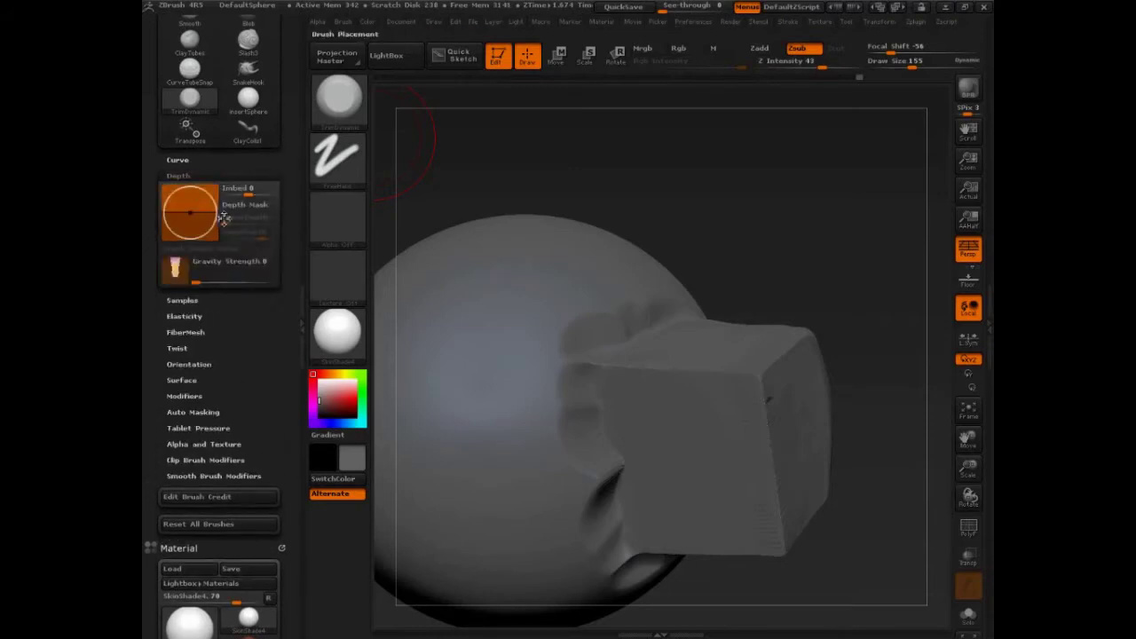
left_click(177, 160)
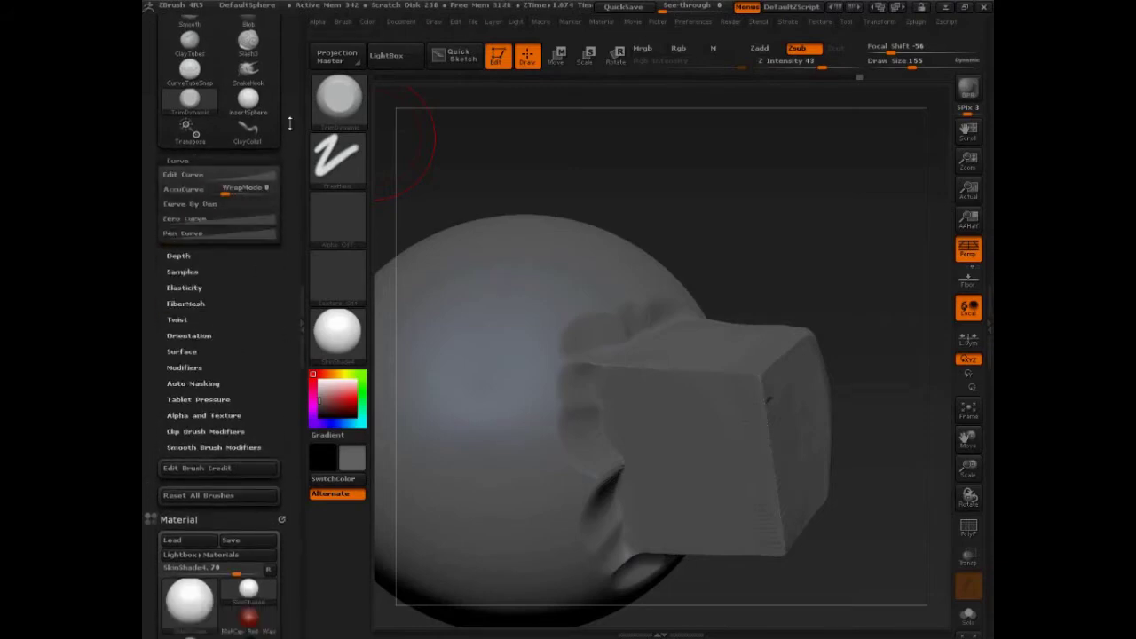
Switch back to the Clay brush and show its Auto Masking settings.
left_click_drag(289, 123, 289, 253)
left_click(248, 25)
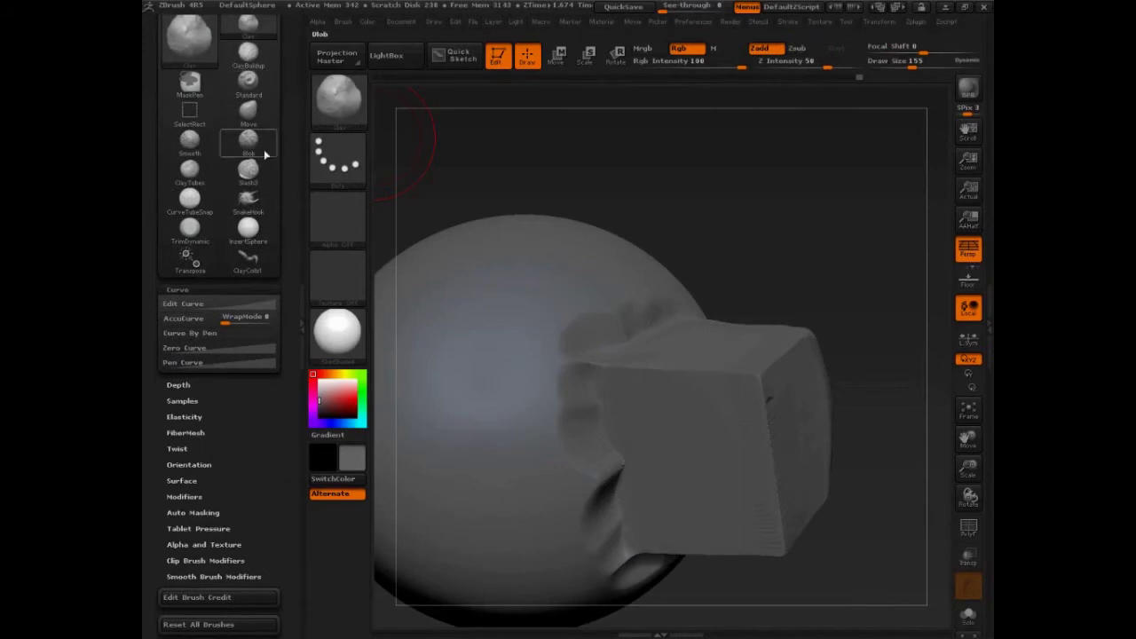
left_click(181, 289)
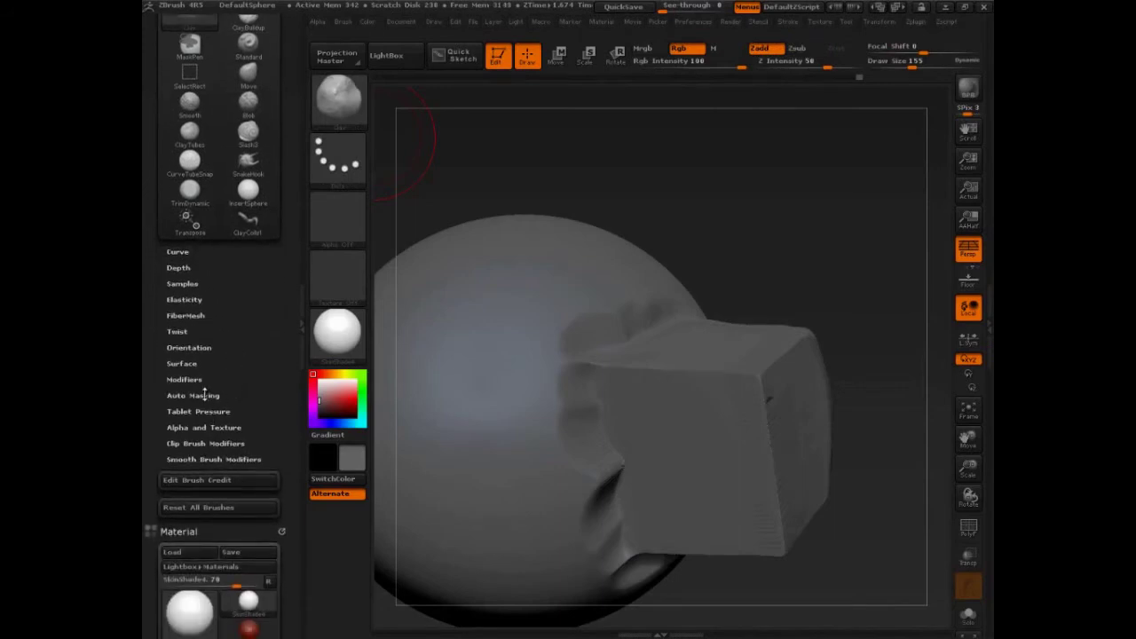
left_click(204, 395)
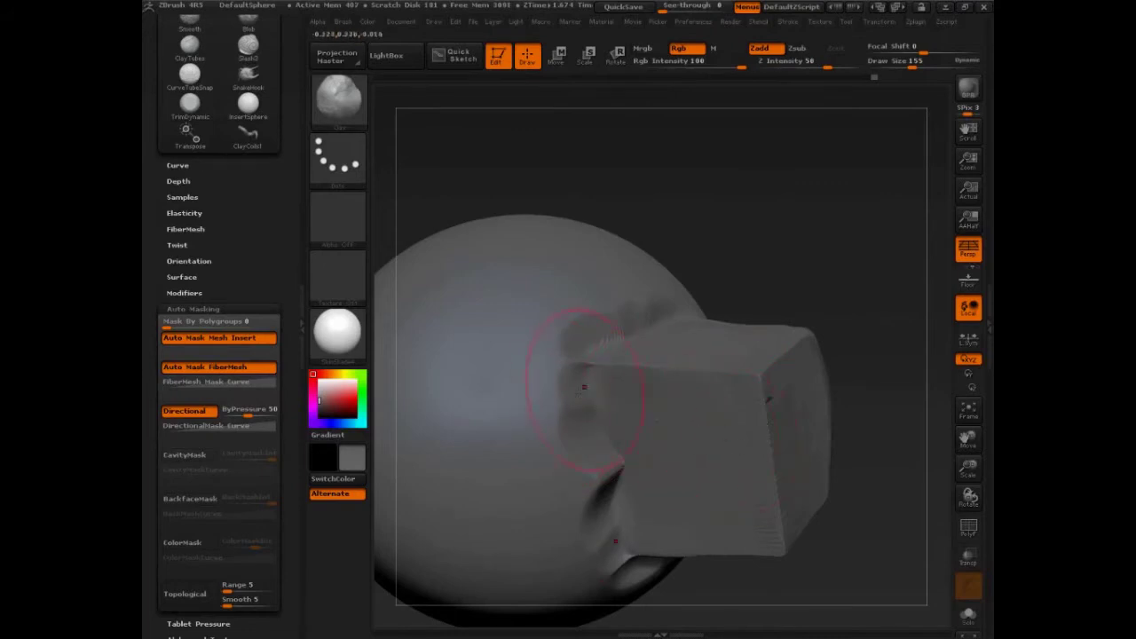
Test the Clay brush with strokes over the protruding block's faces and where it joins the sphere.
left_click_drag(601, 344, 613, 390)
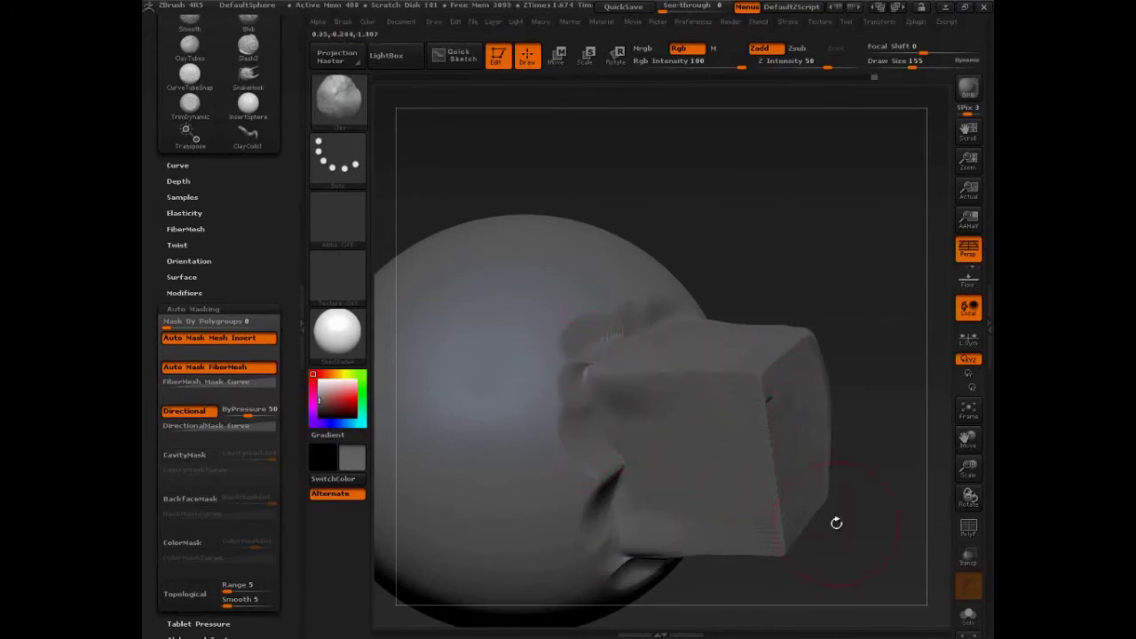
left_click_drag(719, 404, 593, 396, "ctrl+shift")
left_click_drag(719, 337, 627, 337, "ctrl+shift")
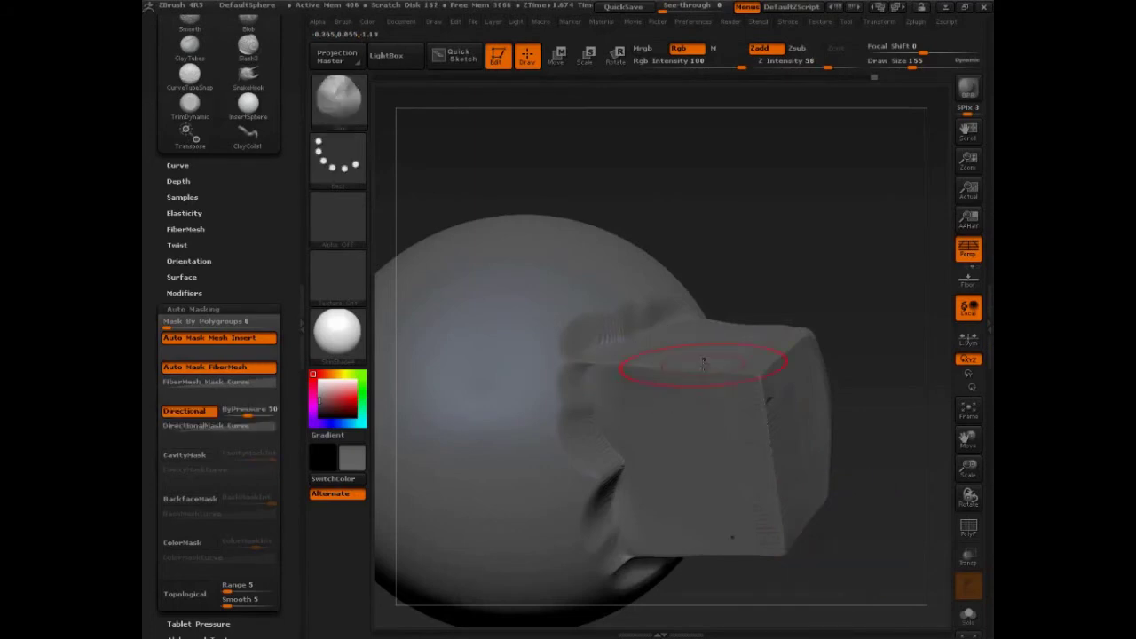
Review the Clay brush's Samples settings and its Picker orientation.
left_click(204, 309)
left_click(186, 217)
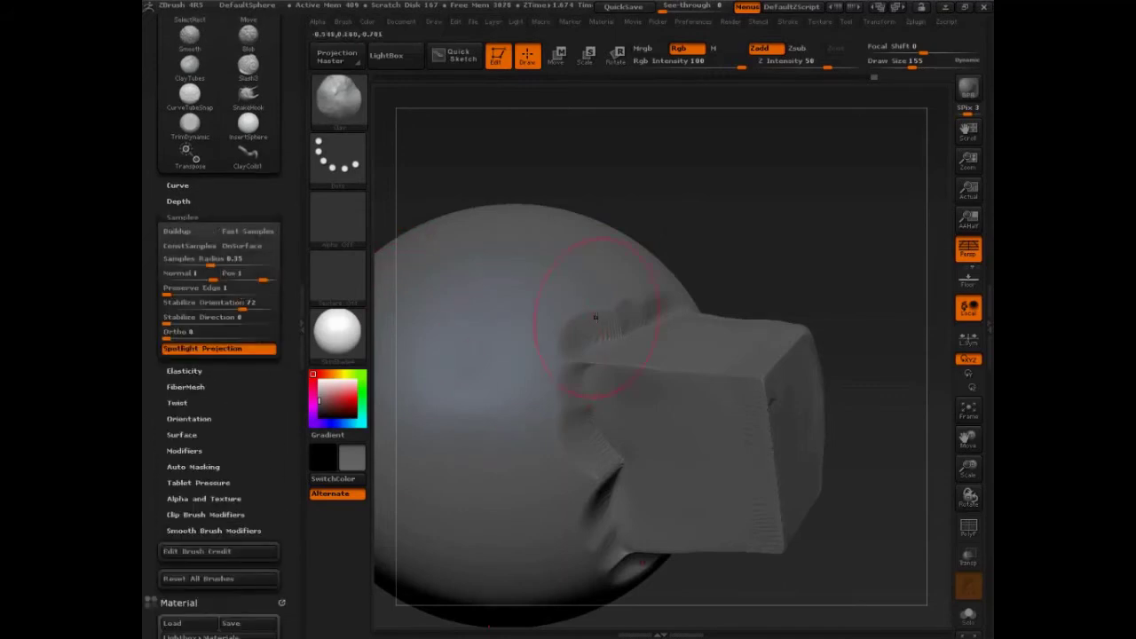
left_click(658, 21)
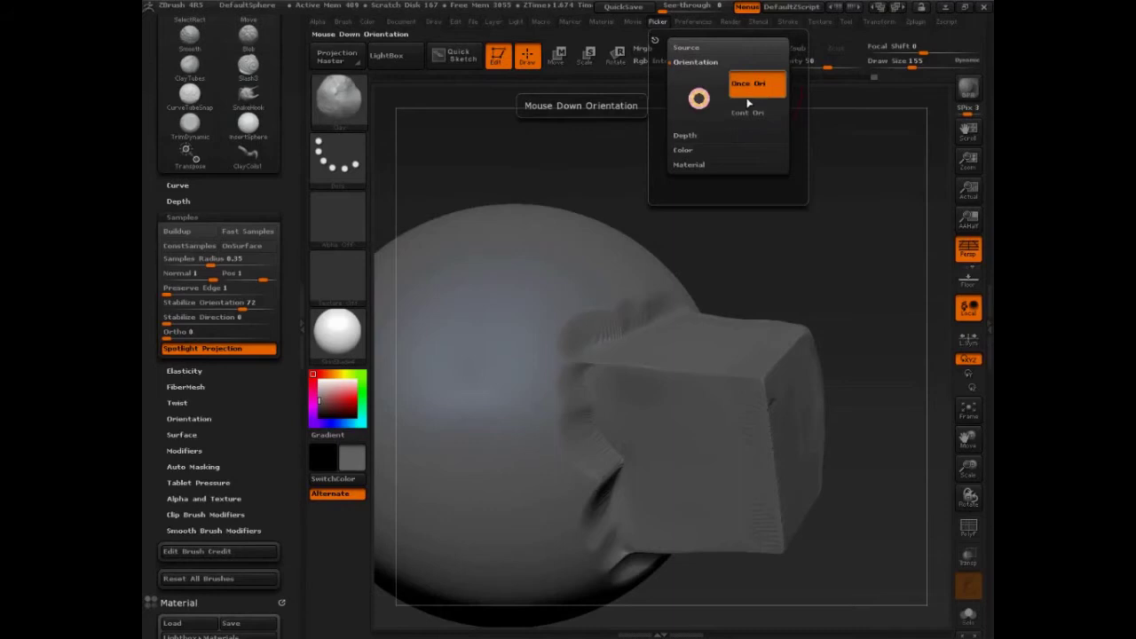
scroll(273, 200, "up", 5)
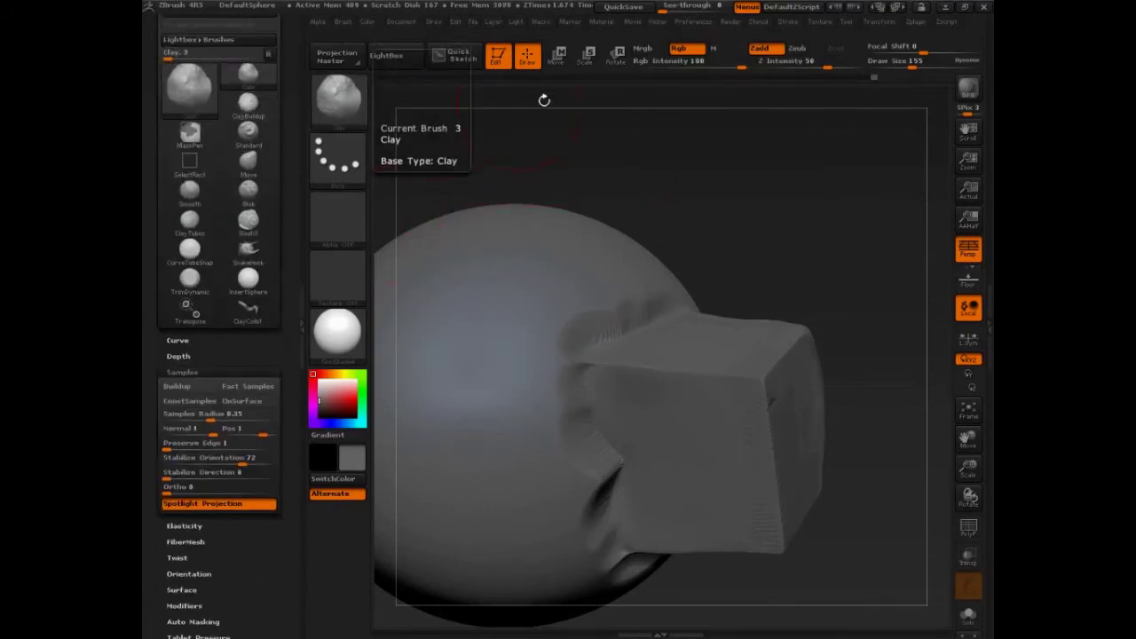
Switch to the TrimAdaptive brush and examine its Samples settings and its Once Ori and Cont Ori Picker orientation options.
left_click(657, 21)
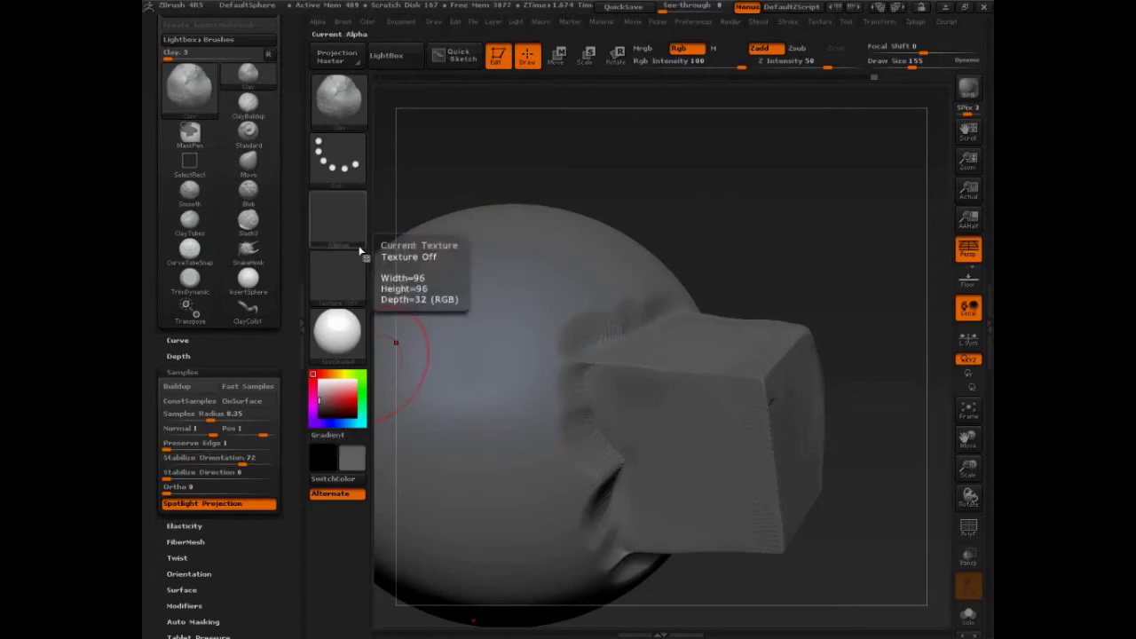
left_click(337, 91)
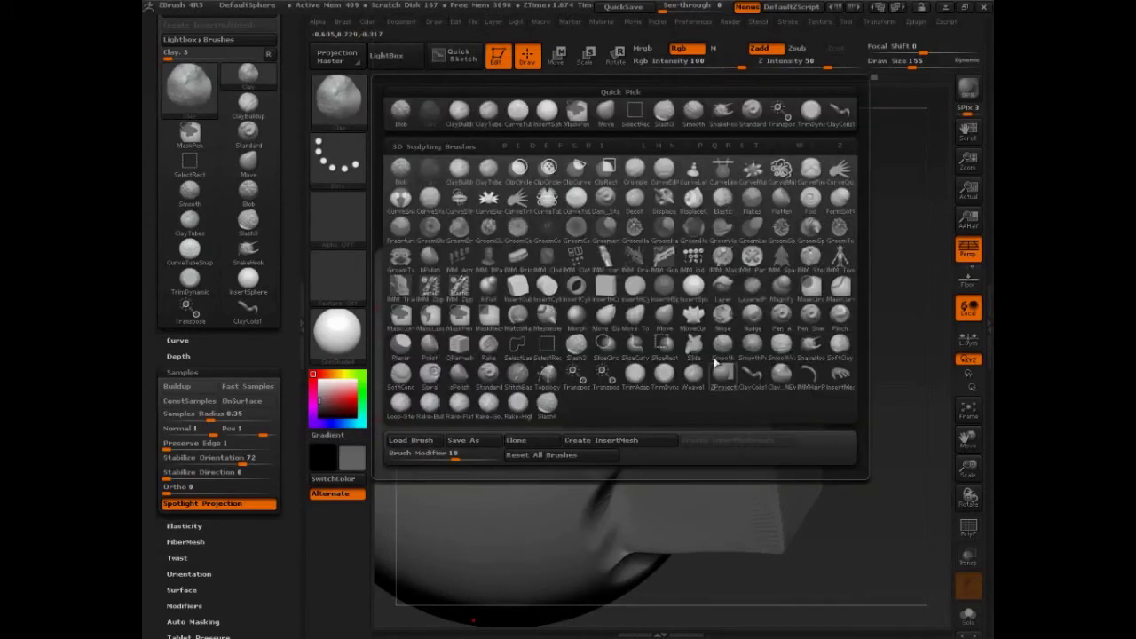
left_click(638, 383)
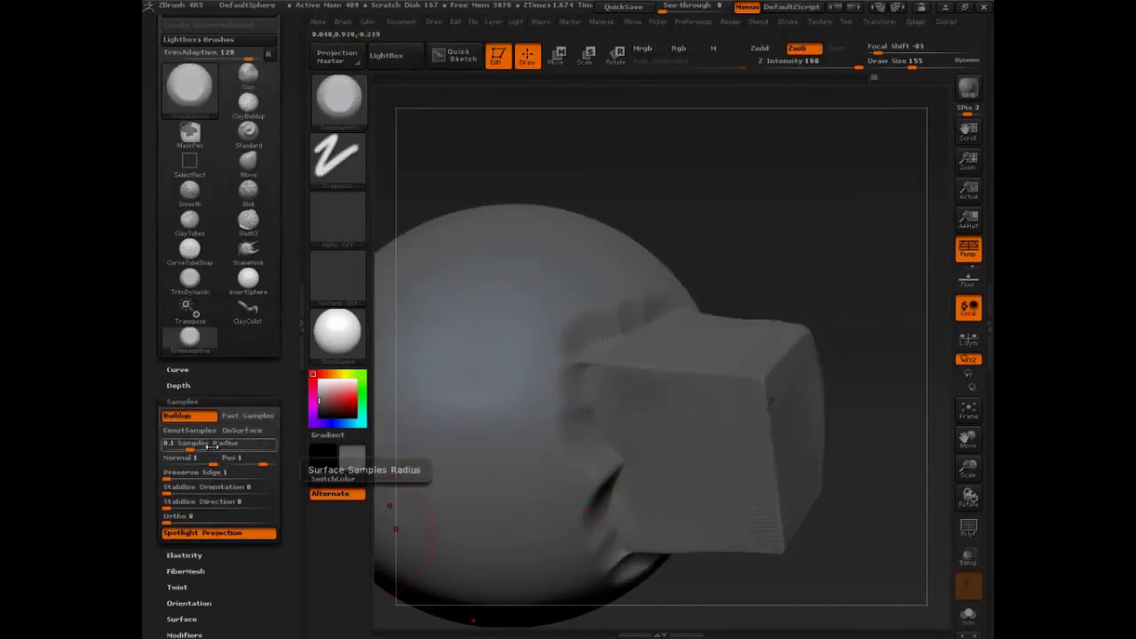
scroll(230, 422, "down", 2)
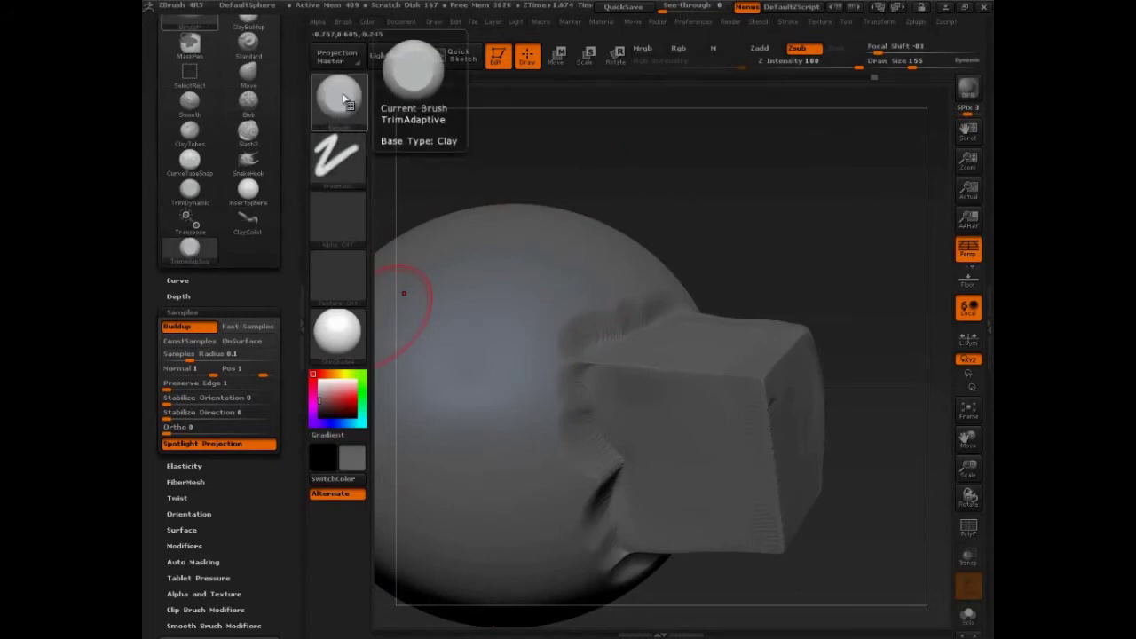
left_click(658, 22)
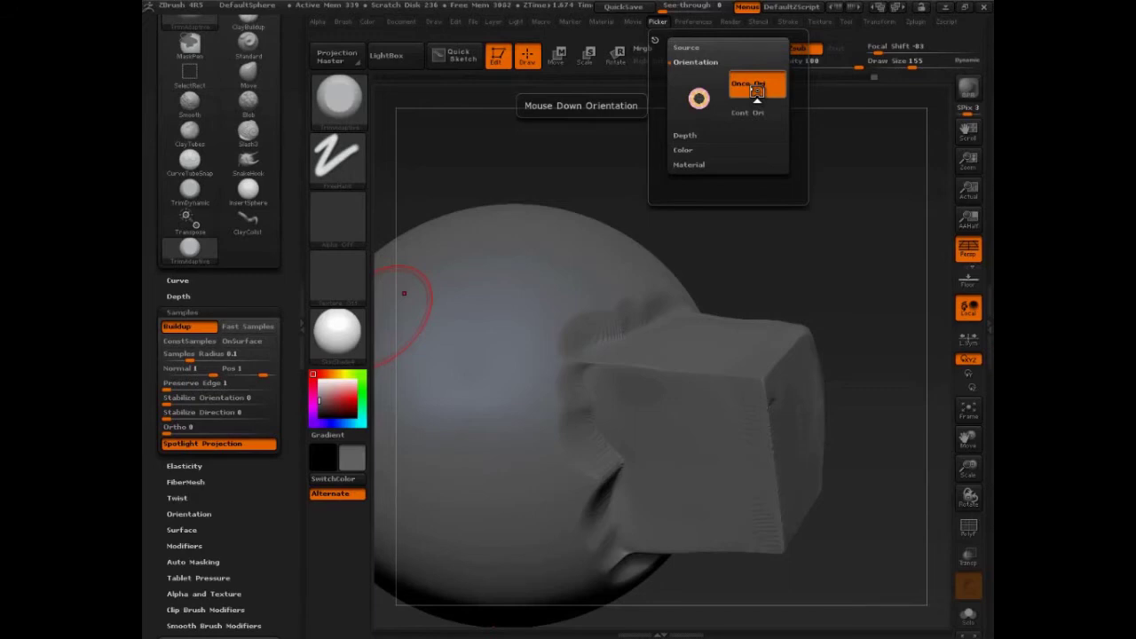
left_click(756, 91)
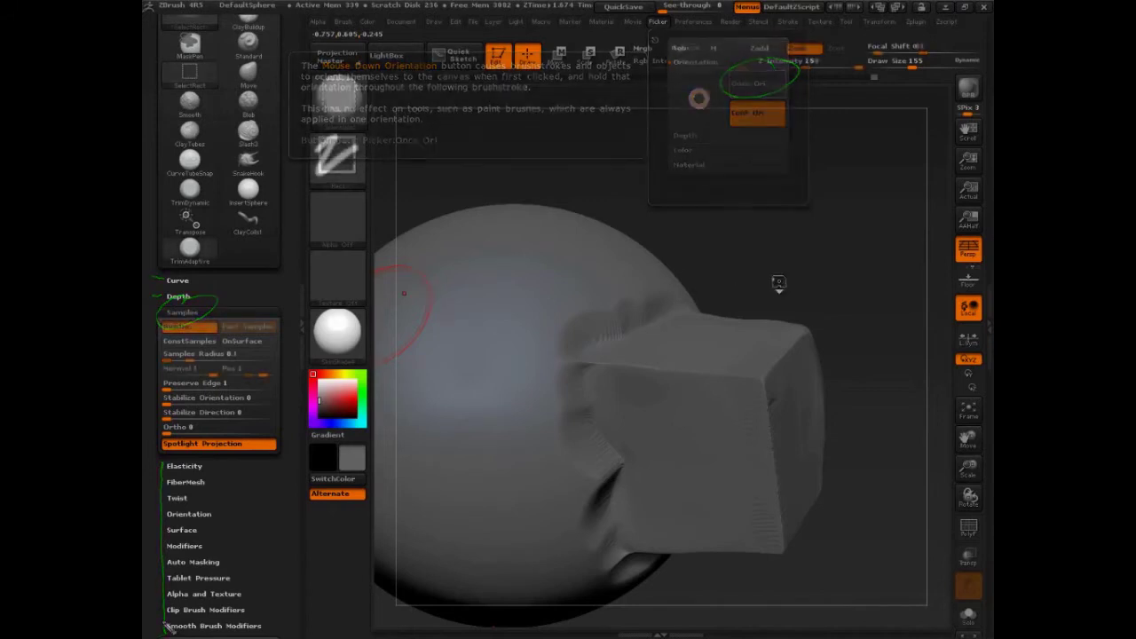
Review the TrimAdaptive brush's Curve and Auto Masking settings, collapsing each section after viewing it.
left_click_drag(775, 284, 801, 276)
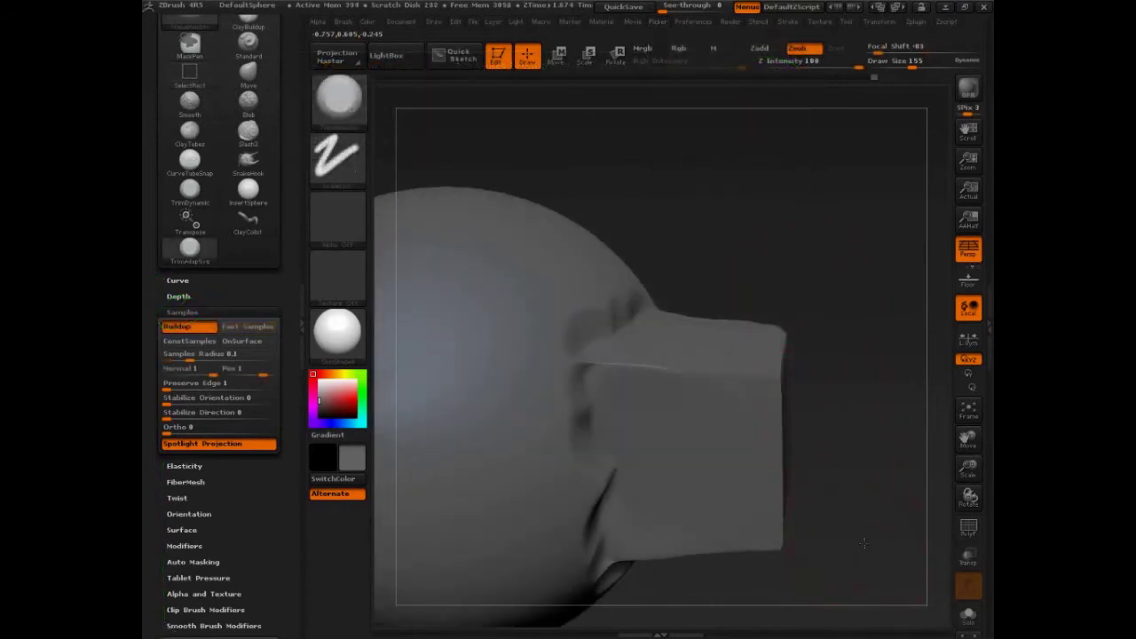
mouse_move(851, 514)
left_mouse_down()
mouse_move(872, 502)
mouse_move(824, 509)
left_mouse_up()
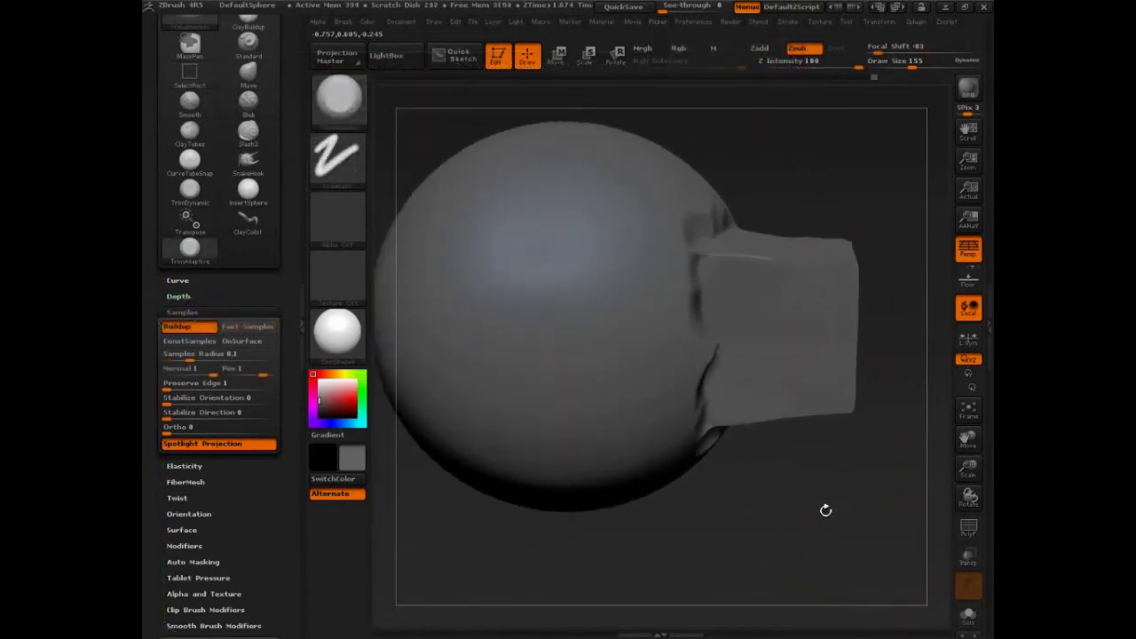
left_click(182, 312)
left_click(178, 281)
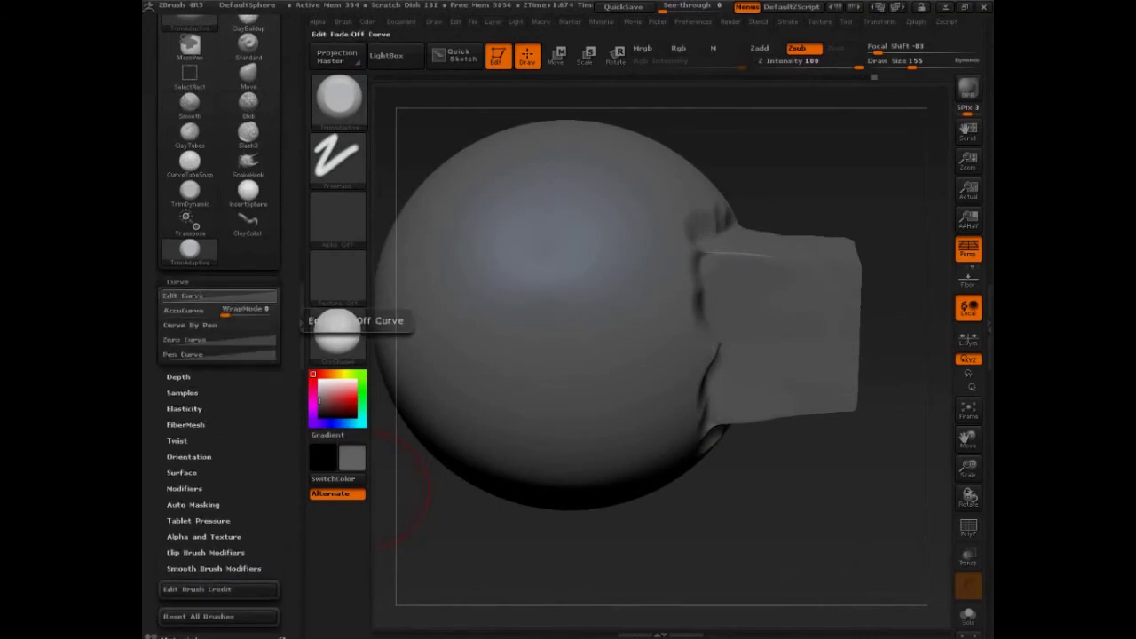
left_click(180, 281)
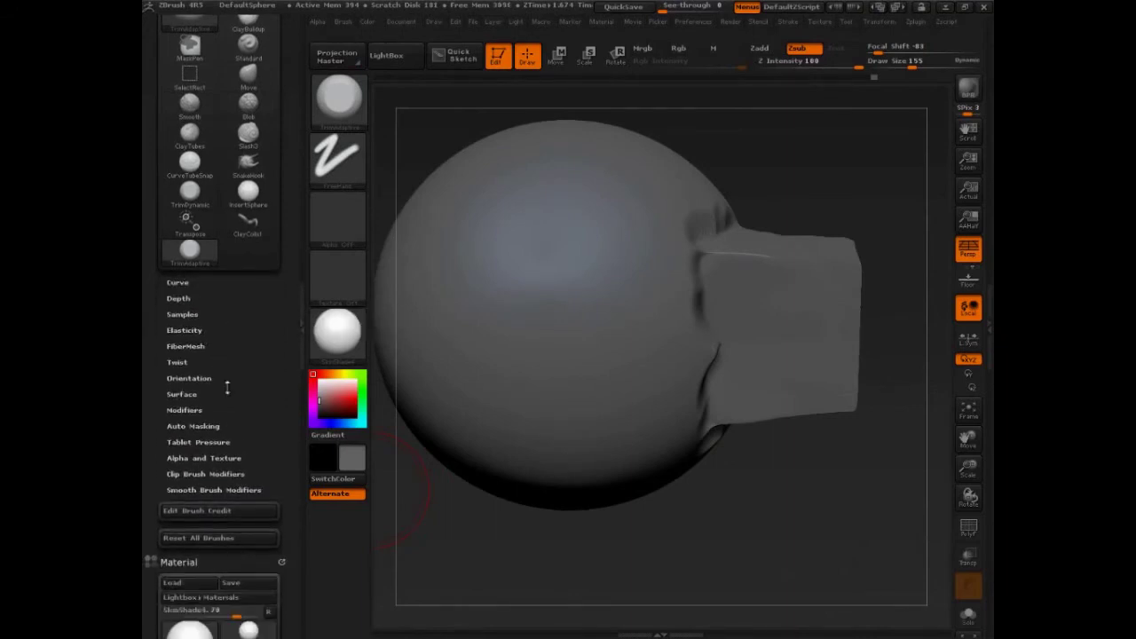
left_click(199, 426)
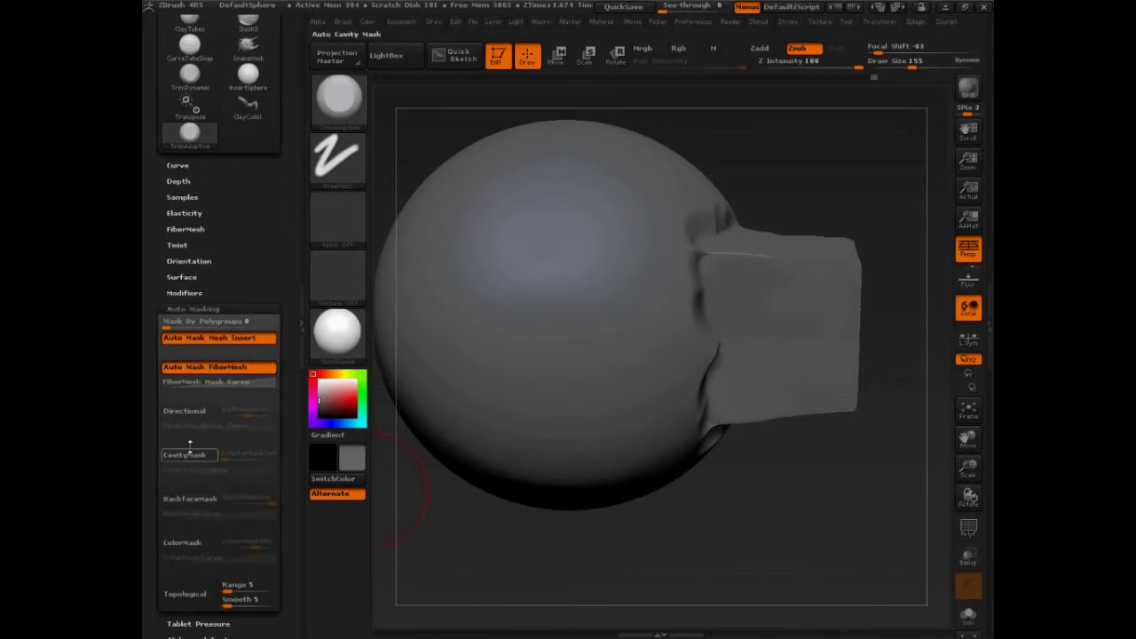
left_click(201, 308)
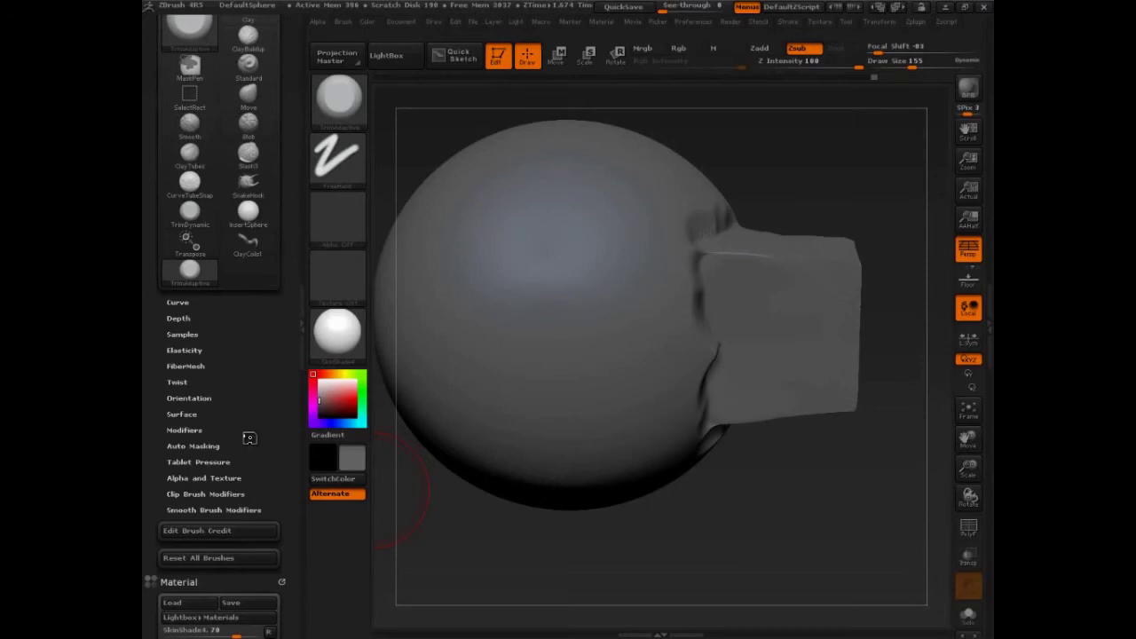
Switch to the hPolish brush and look through the available sculpting brushes.
left_click_drag(808, 525, 799, 507)
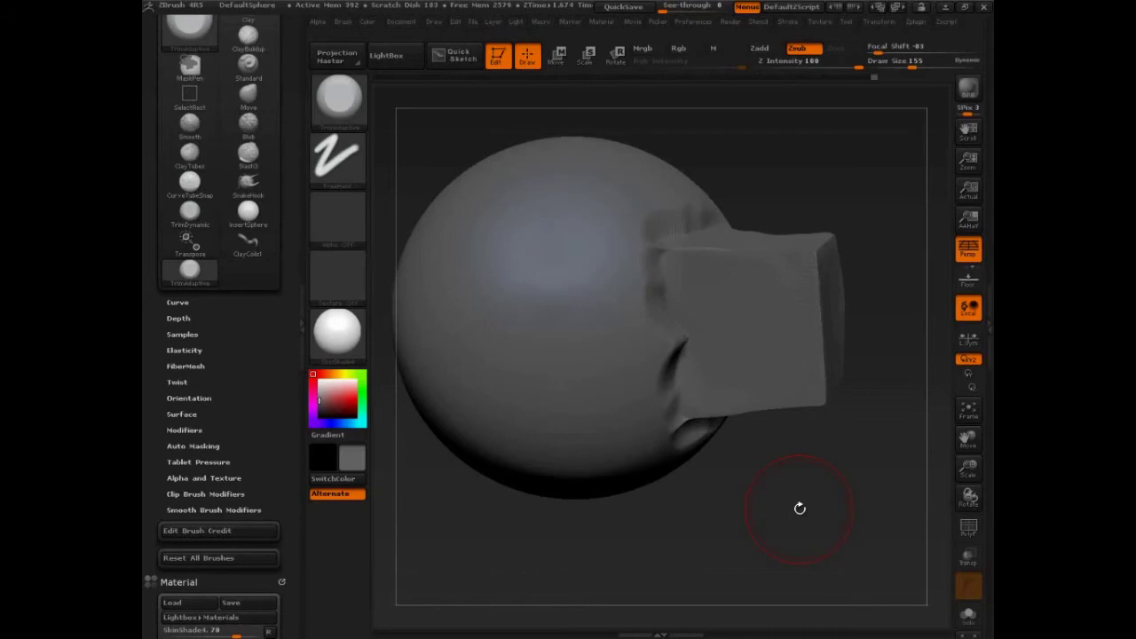
left_click_drag(545, 507, 604, 520)
left_click(348, 102)
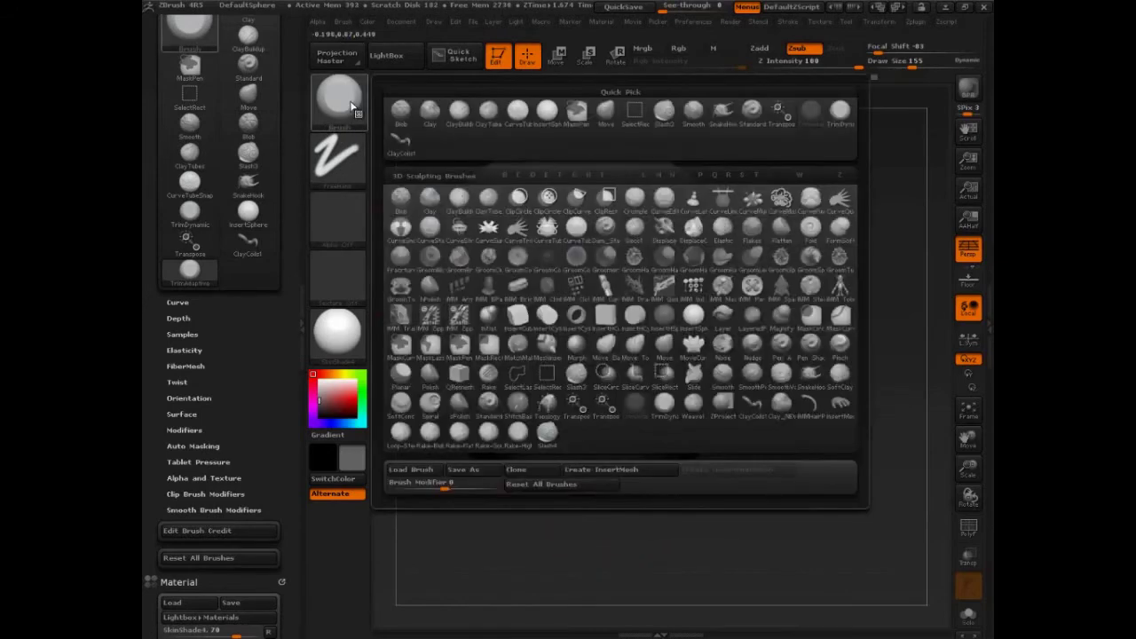
mouse_move(661, 375)
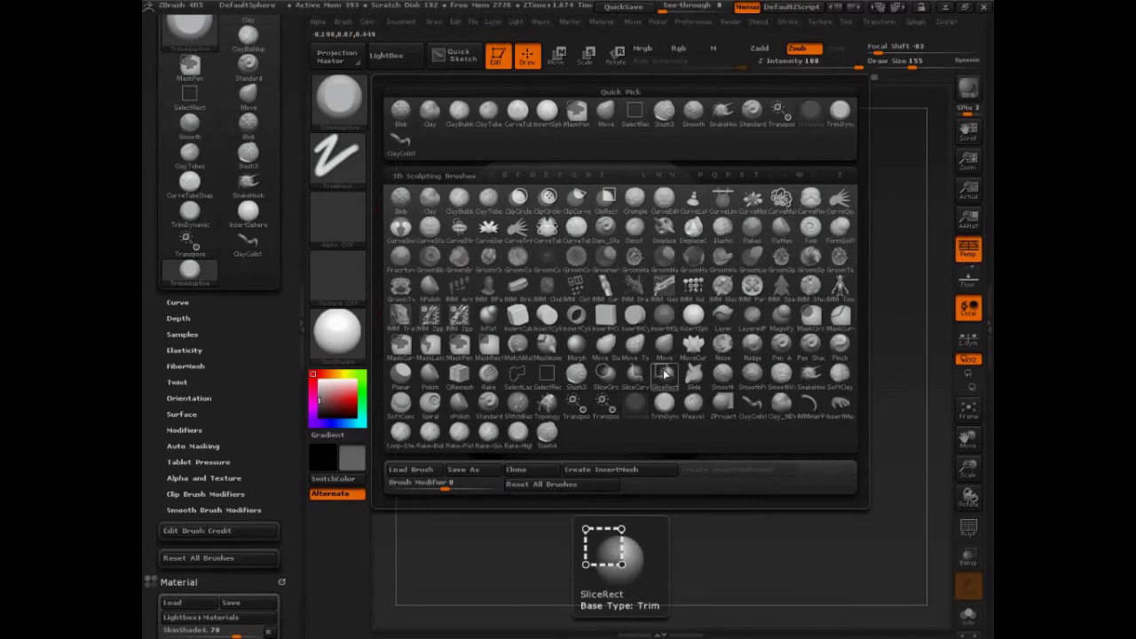
left_click(664, 373)
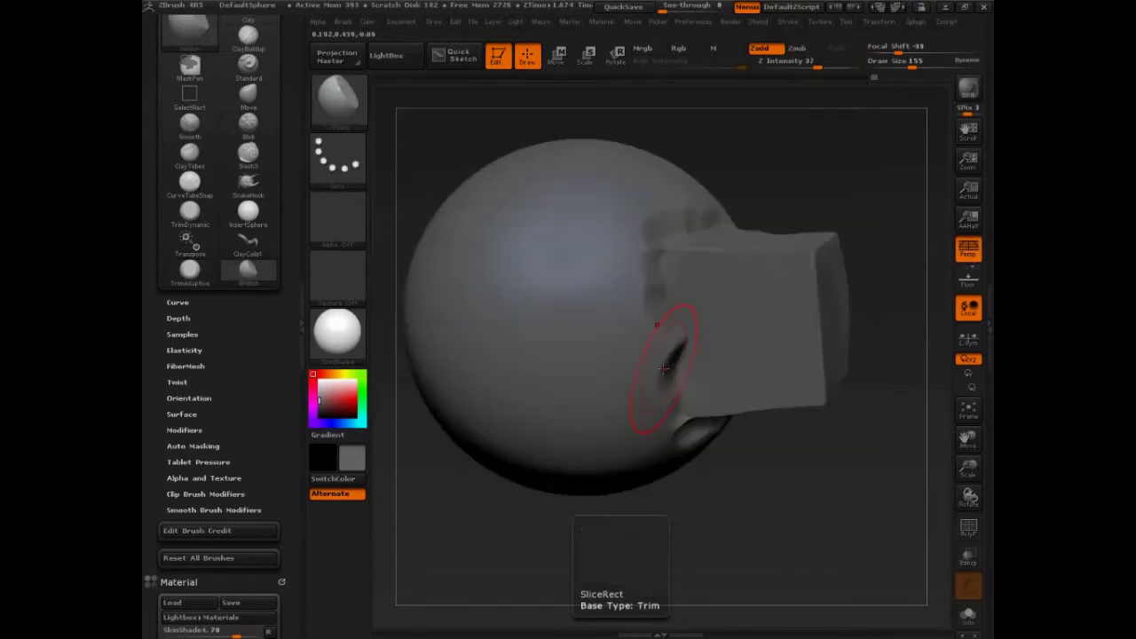
left_click(341, 114)
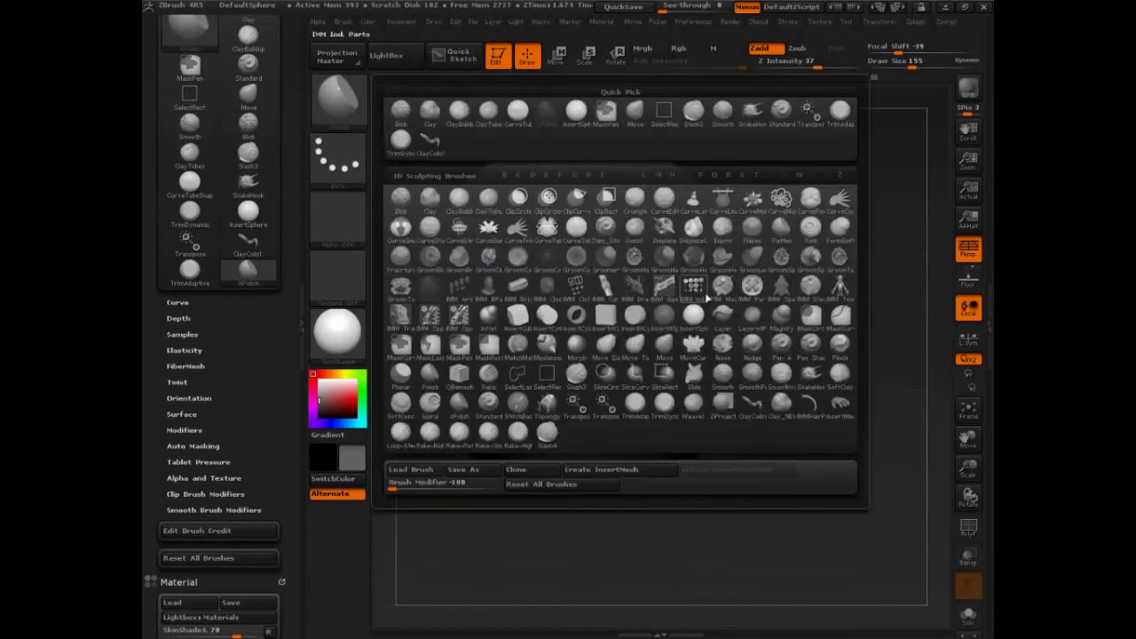
mouse_move(707, 300)
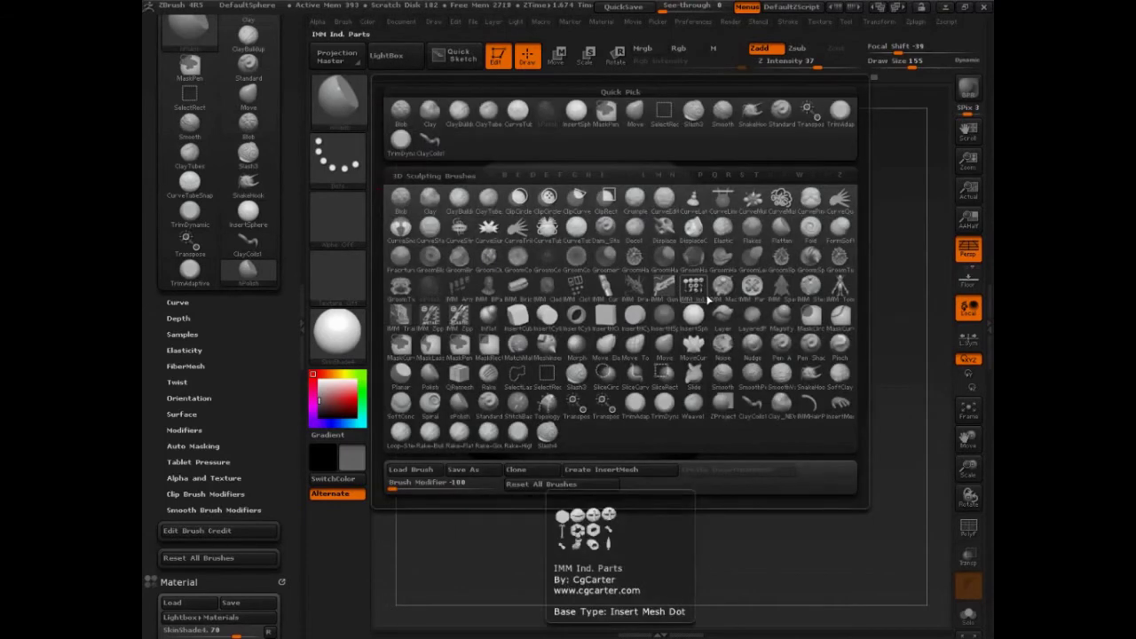
mouse_move(576, 329)
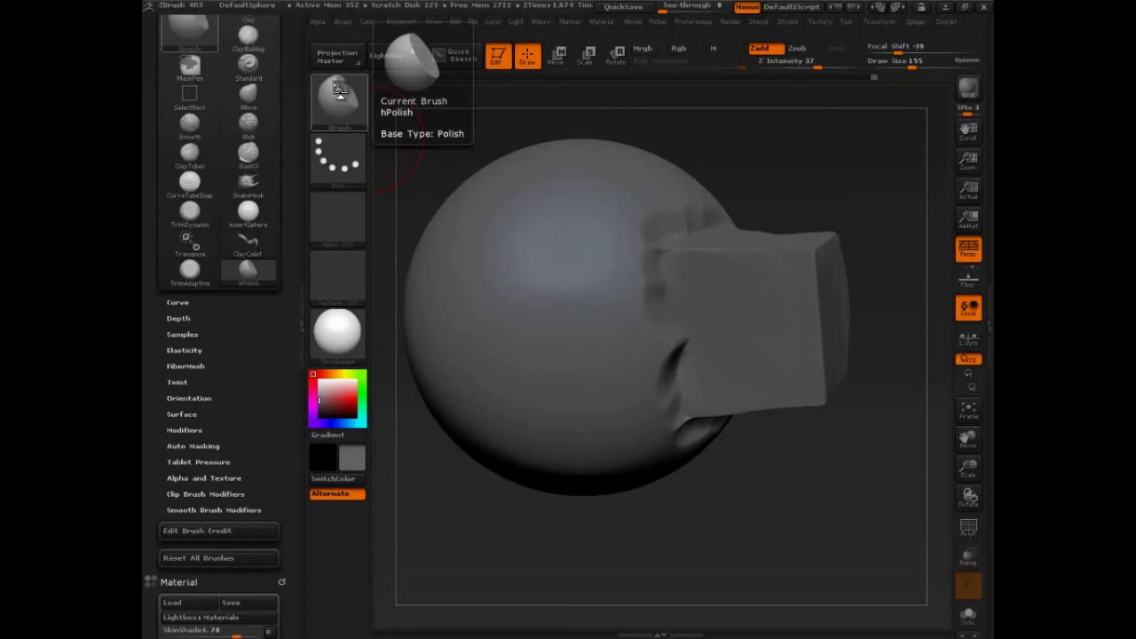
Annotate the empty area beside the model with a large triangle and label its base tier ALGORITHM.
mouse_move(775, 515)
left_mouse_down()
mouse_move(746, 479)
mouse_move(669, 535)
mouse_move(707, 536)
mouse_move(715, 515)
left_mouse_up()
key("ctrl+shift")
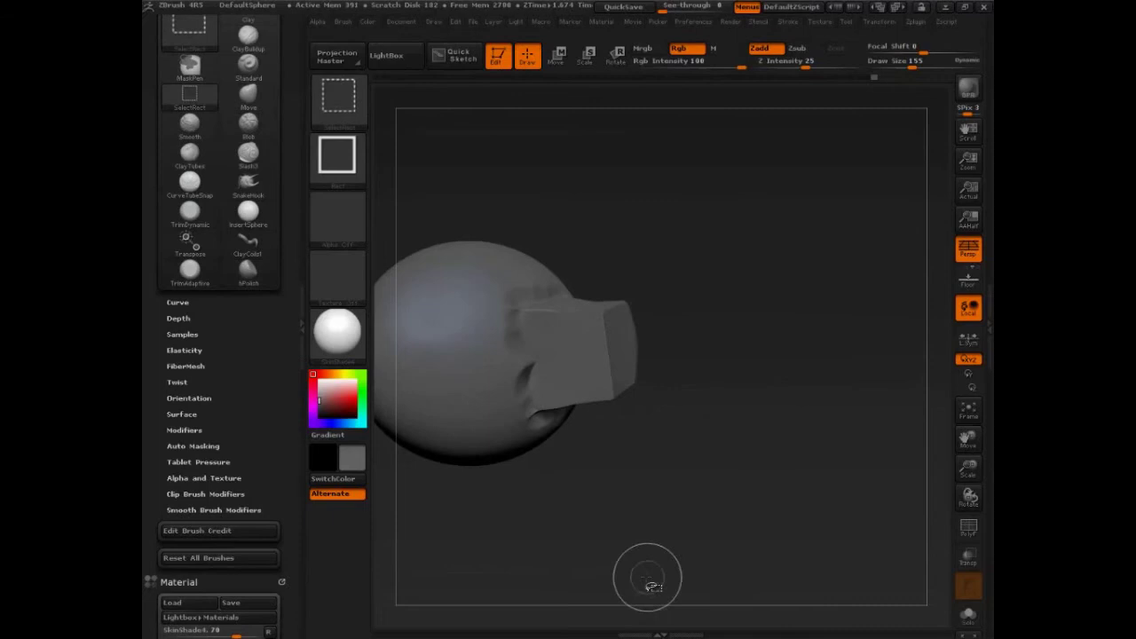
mouse_move(730, 186)
left_mouse_down()
mouse_move(618, 505)
mouse_move(912, 510)
left_mouse_up()
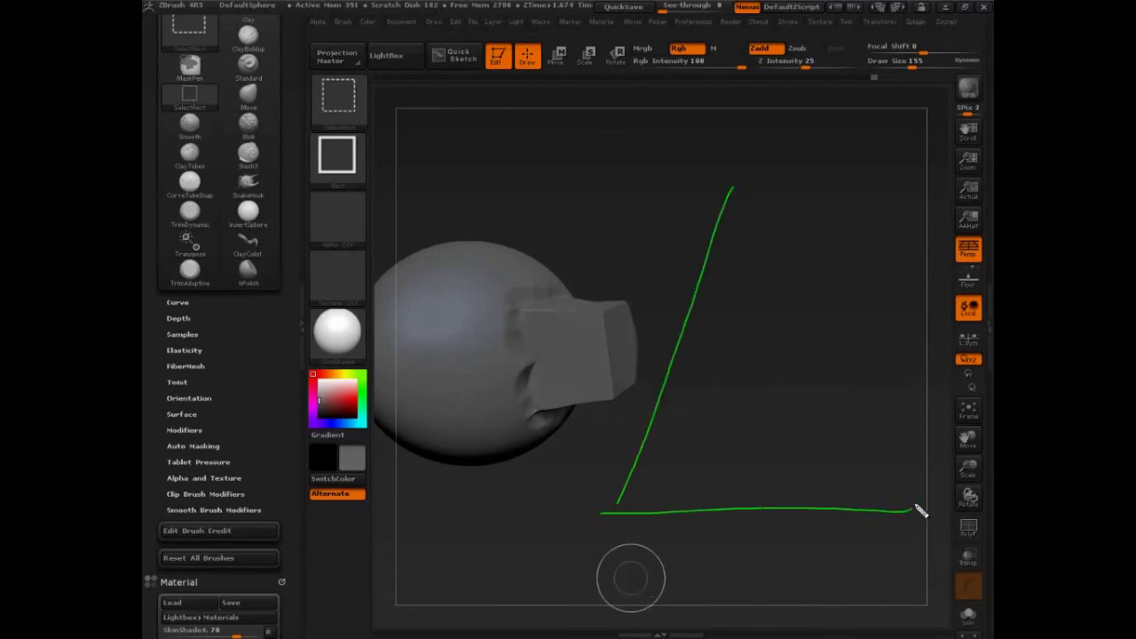
mouse_move(728, 166)
left_mouse_down()
mouse_move(880, 407)
mouse_move(922, 497)
left_mouse_up()
left_click_drag(645, 432, 880, 423)
left_click_drag(654, 487, 696, 485)
mouse_move(722, 455)
left_mouse_down()
mouse_move(721, 481)
mouse_move(725, 469)
left_mouse_up()
mouse_move(738, 458)
left_mouse_down()
mouse_move(771, 480)
mouse_move(799, 462)
mouse_move(831, 491)
mouse_move(873, 484)
left_mouse_up()
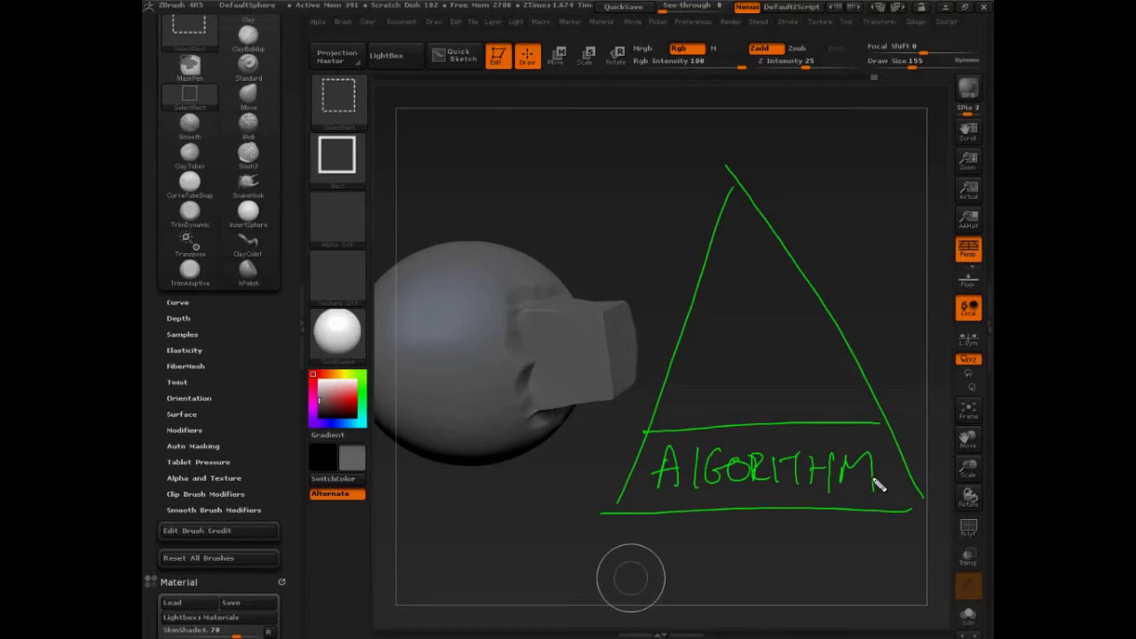
Divide the annotated triangle into further tiers and label the two above the base SAMPLES and PICK.
left_click_drag(665, 364, 857, 360)
left_click_drag(691, 300, 818, 295)
mouse_move(689, 391)
left_mouse_down()
mouse_move(714, 412)
mouse_move(779, 388)
mouse_move(801, 406)
left_mouse_up()
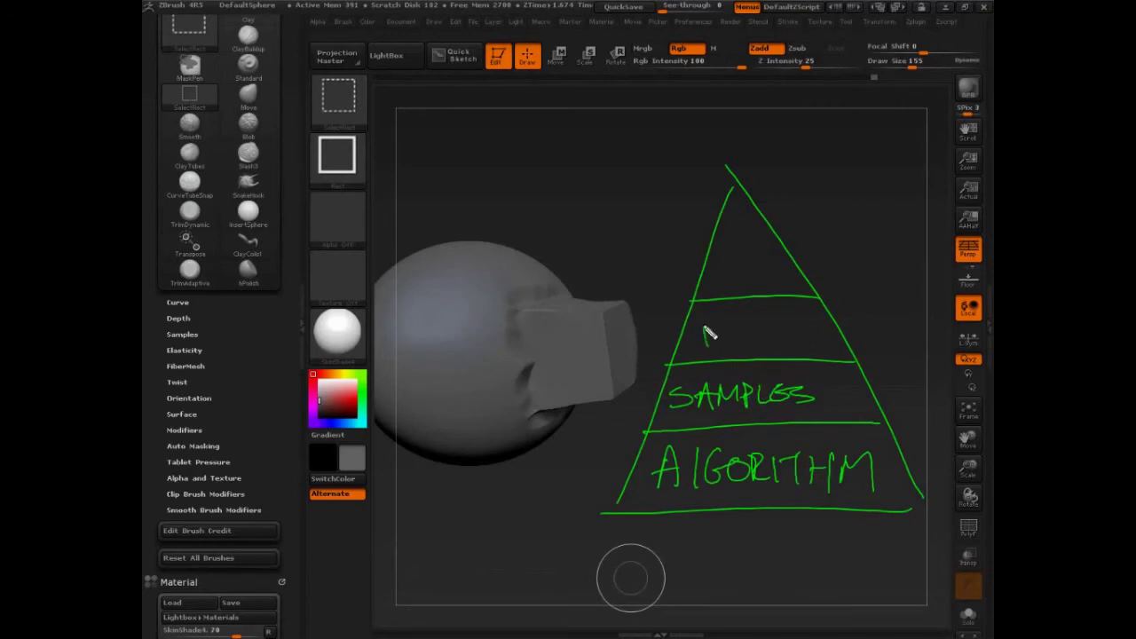
left_click_drag(703, 346, 707, 330)
mouse_move(725, 324)
left_mouse_down()
mouse_move(724, 343)
mouse_move(769, 343)
left_mouse_up()
left_click_drag(785, 324, 787, 341)
Label the triangle's top tier MASKING and draw an upward arrow along its side.
left_click_drag(709, 278, 797, 278)
mouse_move(804, 280)
left_mouse_down()
mouse_move(817, 261)
mouse_move(829, 273)
left_mouse_up()
mouse_move(888, 410)
left_mouse_down()
mouse_move(881, 373)
mouse_move(857, 213)
left_mouse_up()
mouse_move(830, 226)
left_mouse_down()
mouse_move(840, 202)
mouse_move(874, 224)
left_mouse_up()
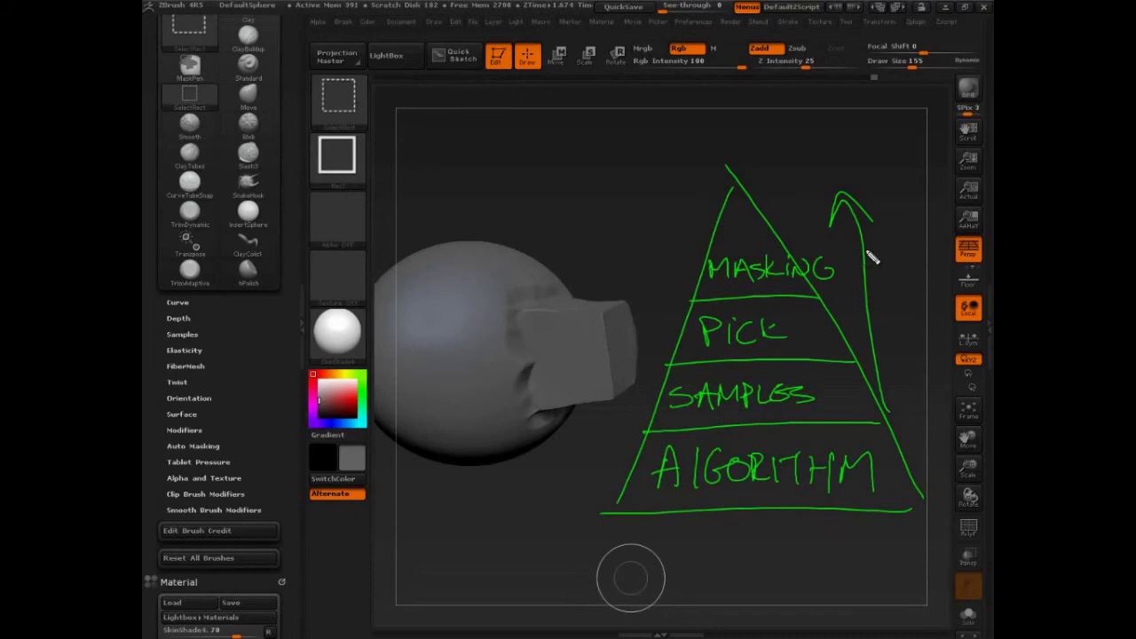
Circle the SAMPLES, PICK and MASKING tiers, and clear the annotations from the screen.
mouse_move(832, 394)
left_mouse_down()
mouse_move(621, 404)
mouse_move(839, 389)
left_mouse_up()
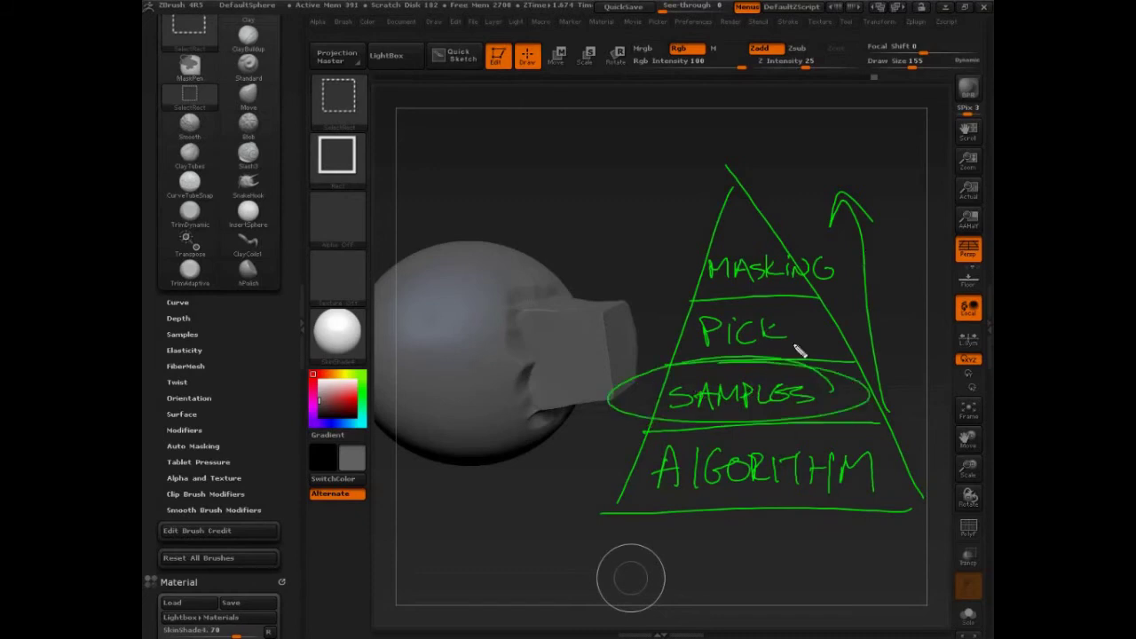
mouse_move(799, 351)
left_mouse_down()
mouse_move(788, 315)
mouse_move(745, 304)
left_mouse_up()
mouse_move(850, 256)
left_mouse_down()
mouse_move(763, 313)
mouse_move(859, 259)
left_mouse_up()
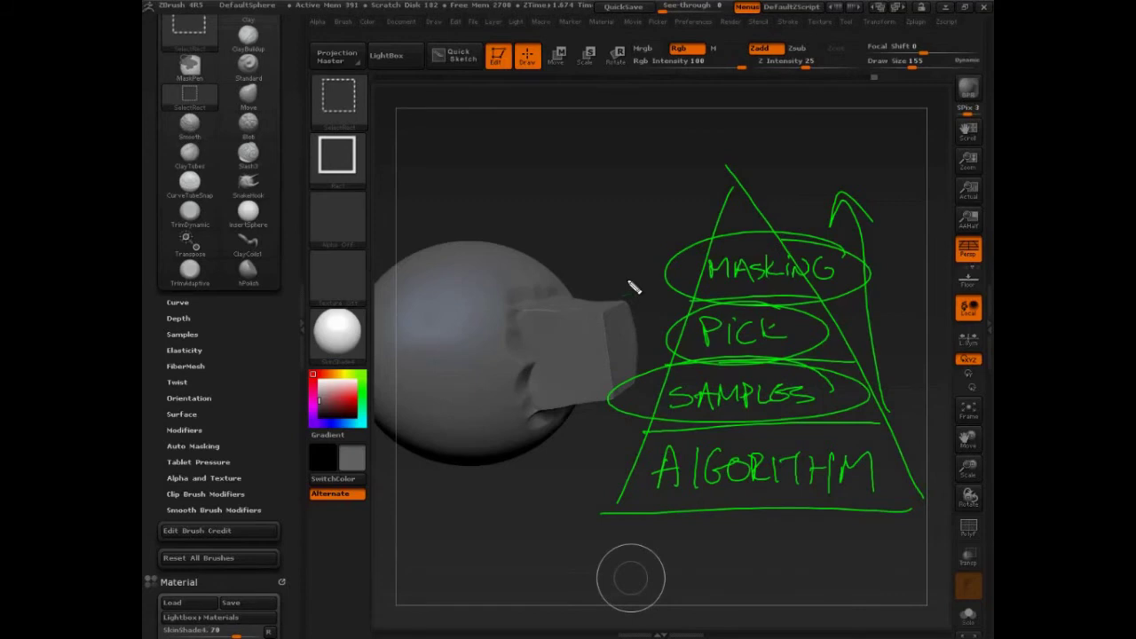
key("Escape")
Examine the hPolish brush's Samples settings and set the Draw Size to 203.
mouse_move(772, 535)
left_mouse_down()
mouse_move(760, 532)
mouse_move(821, 506)
mouse_move(807, 533)
left_mouse_up()
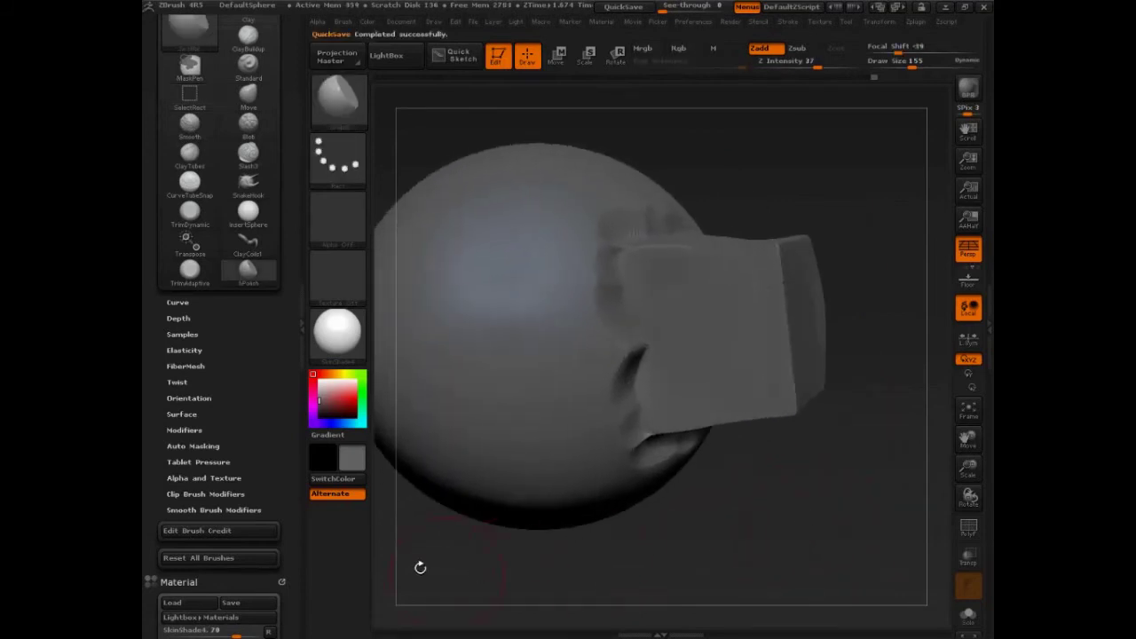
left_click(182, 334)
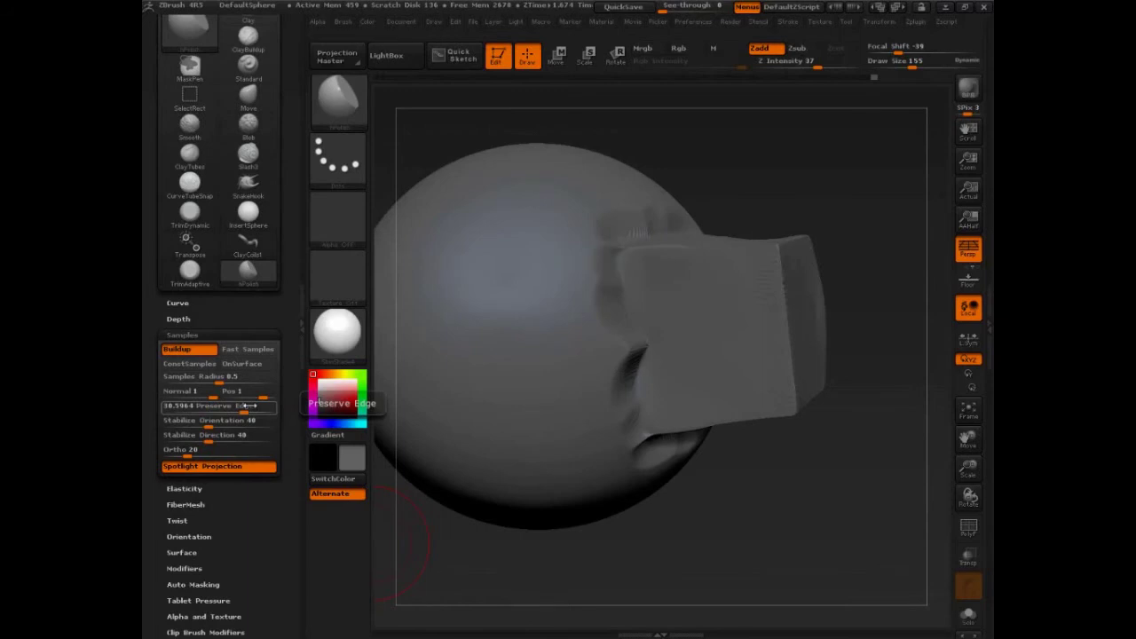
mouse_move(710, 497)
left_mouse_down()
mouse_move(769, 482)
mouse_move(892, 227)
left_mouse_up()
key("s")
Go back to an earlier undo history state and polish the block's front face, accepting removal of the newer history entries.
left_click_drag(872, 77, 824, 79)
mouse_move(885, 329)
left_mouse_down()
mouse_move(847, 442)
mouse_move(799, 406)
left_mouse_up()
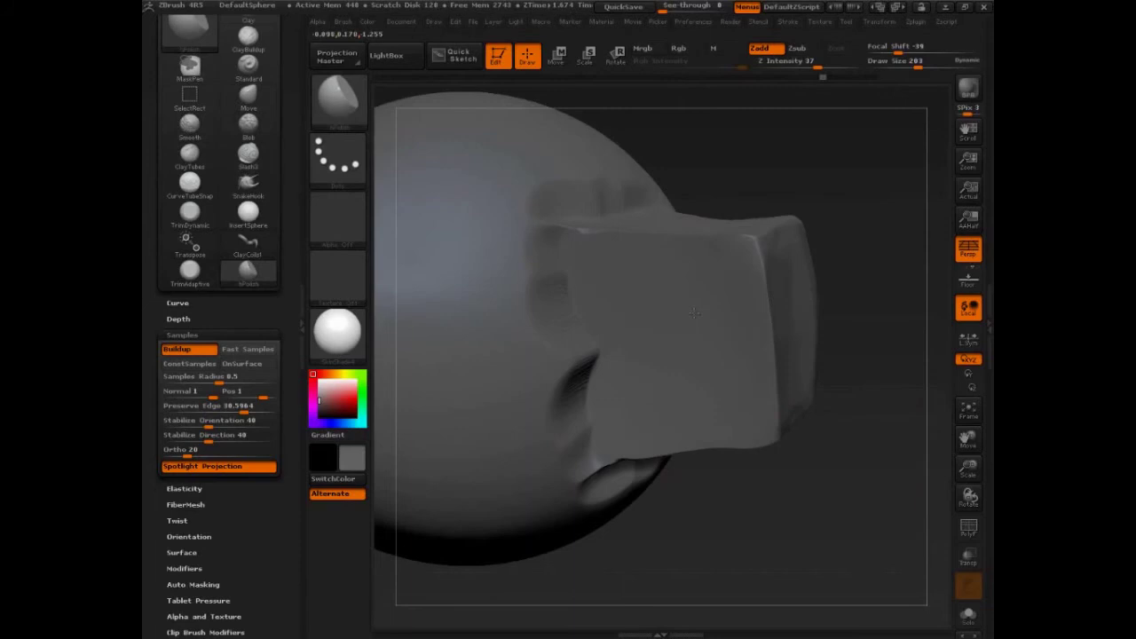
left_click(779, 371)
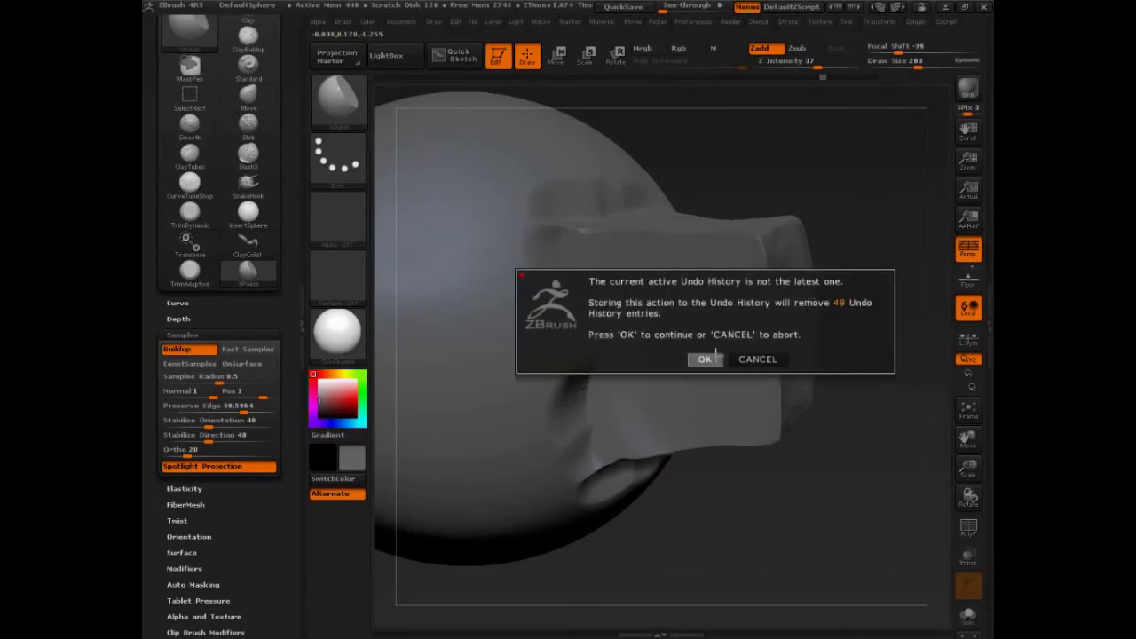
left_click(713, 357)
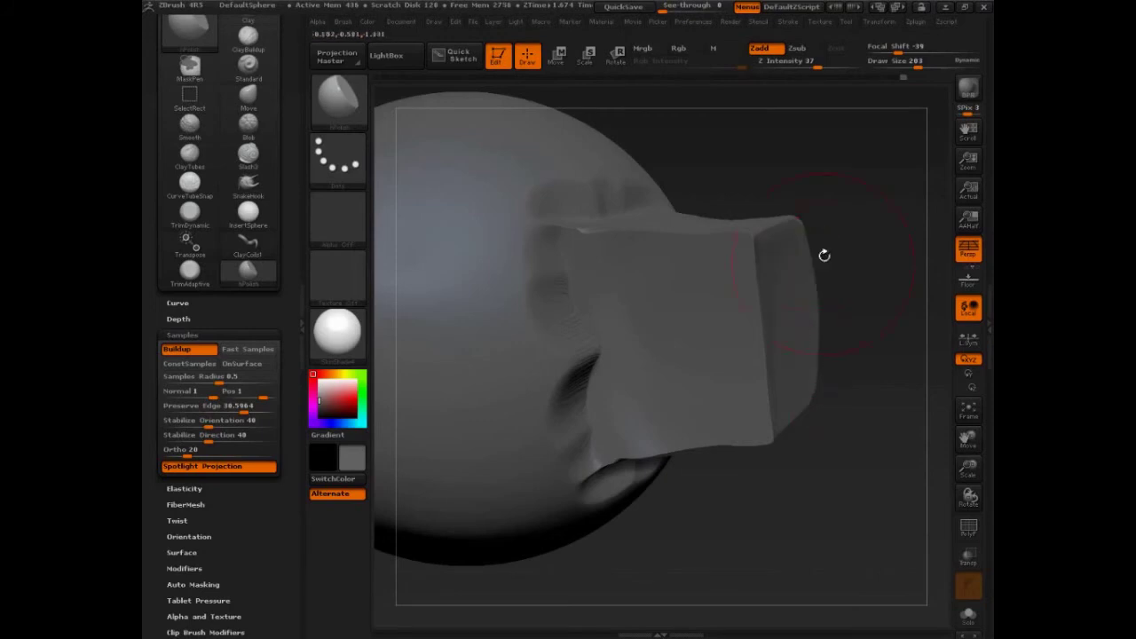
Polish the block's faces where they meet the sphere with hPolish, and undo and redo strokes to compare them.
left_click_drag(825, 254, 764, 206)
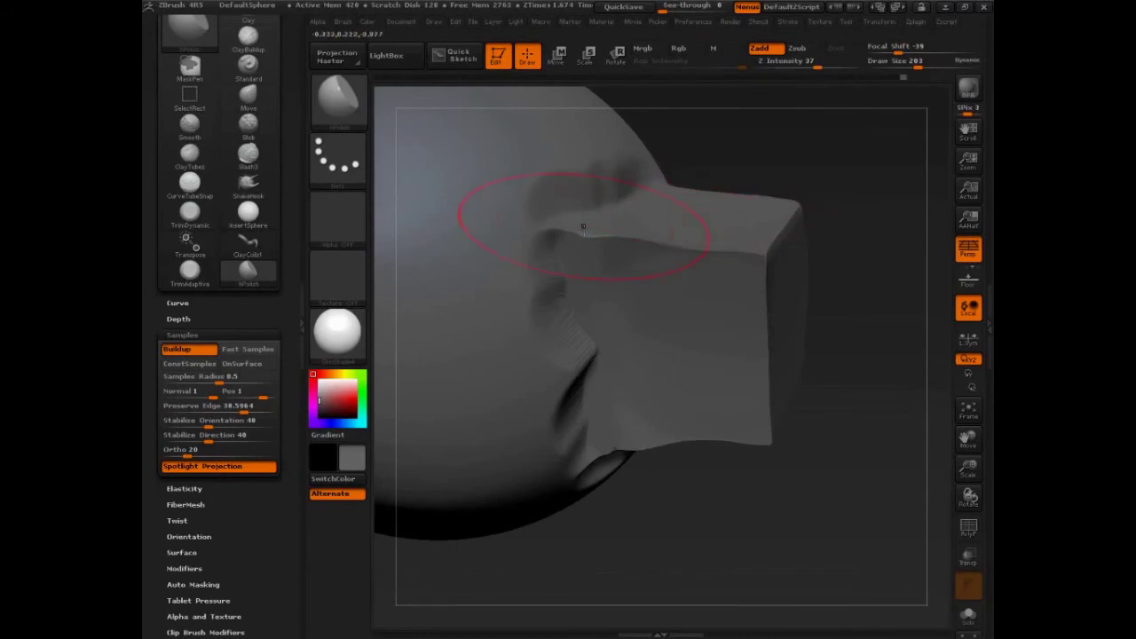
mouse_move(605, 289)
left_mouse_down()
mouse_move(589, 245)
mouse_move(661, 276)
left_mouse_up()
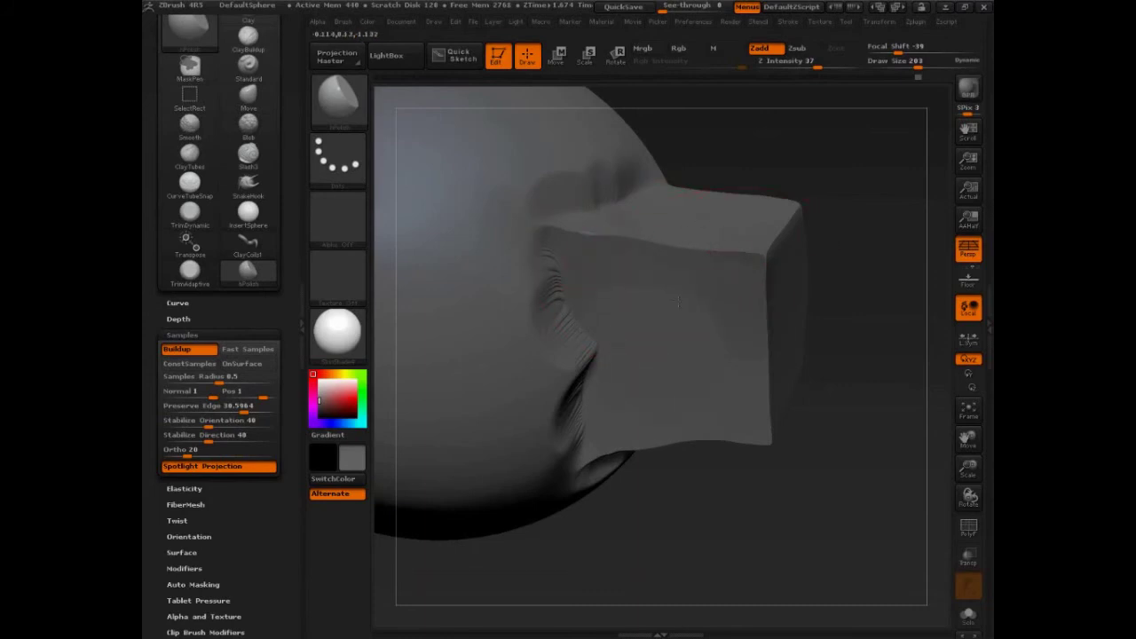
key("ctrl+z")
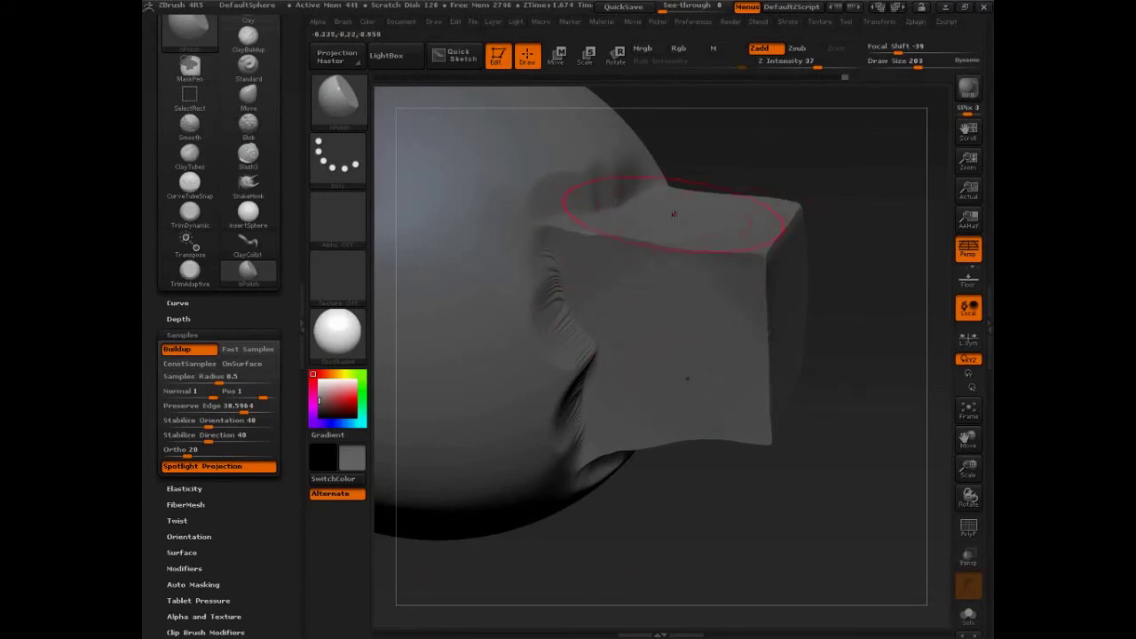
key("ctrl+shift+z")
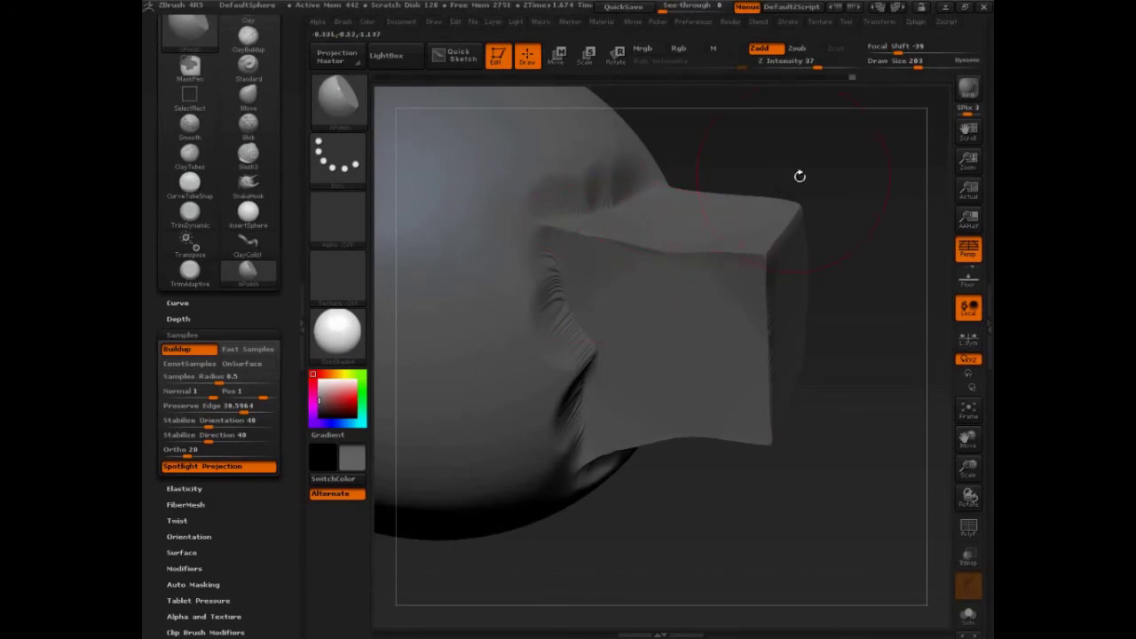
Set the Draw Size to 165 and continue polishing the block's top, front and side faces with hPolish.
left_click_drag(705, 291, 809, 300)
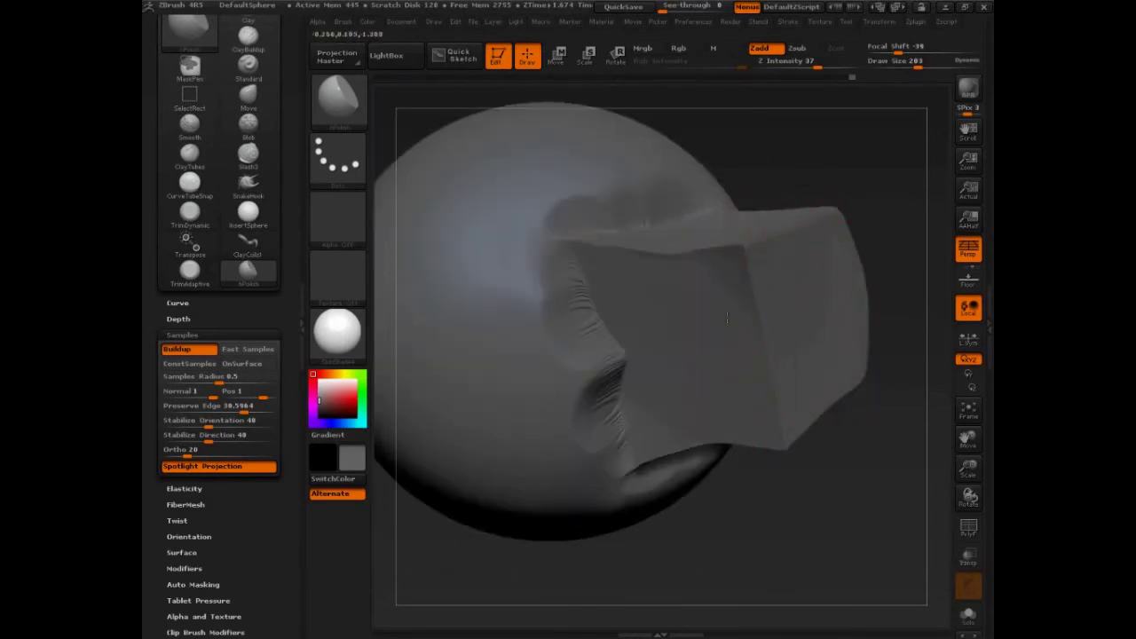
key("ctrl+shift+z")
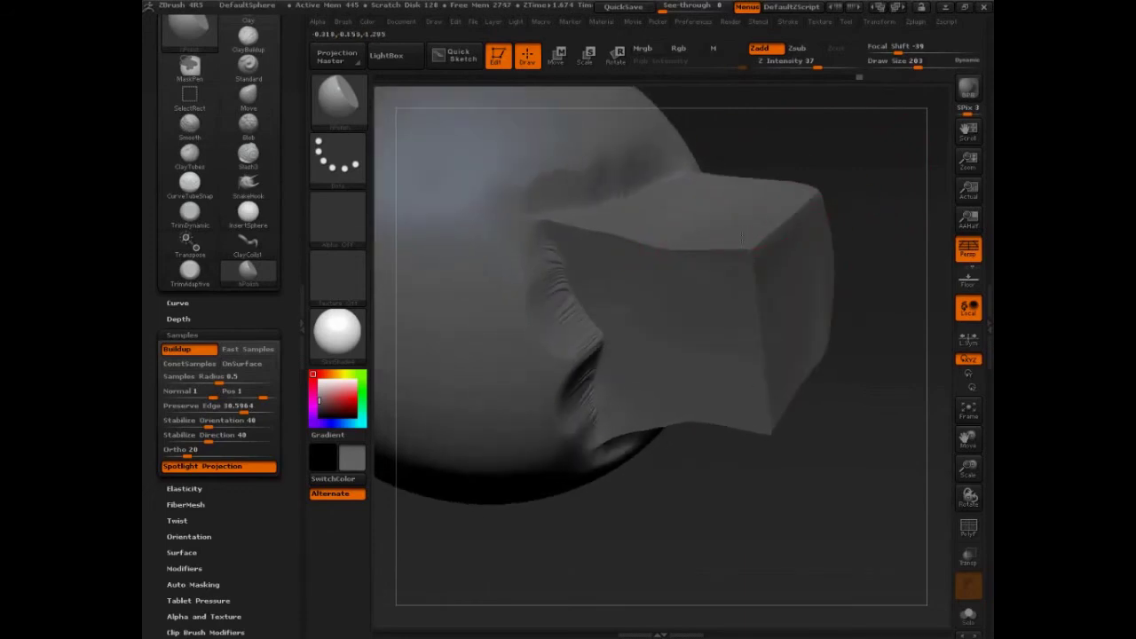
key("ctrl")
key("ctrl")
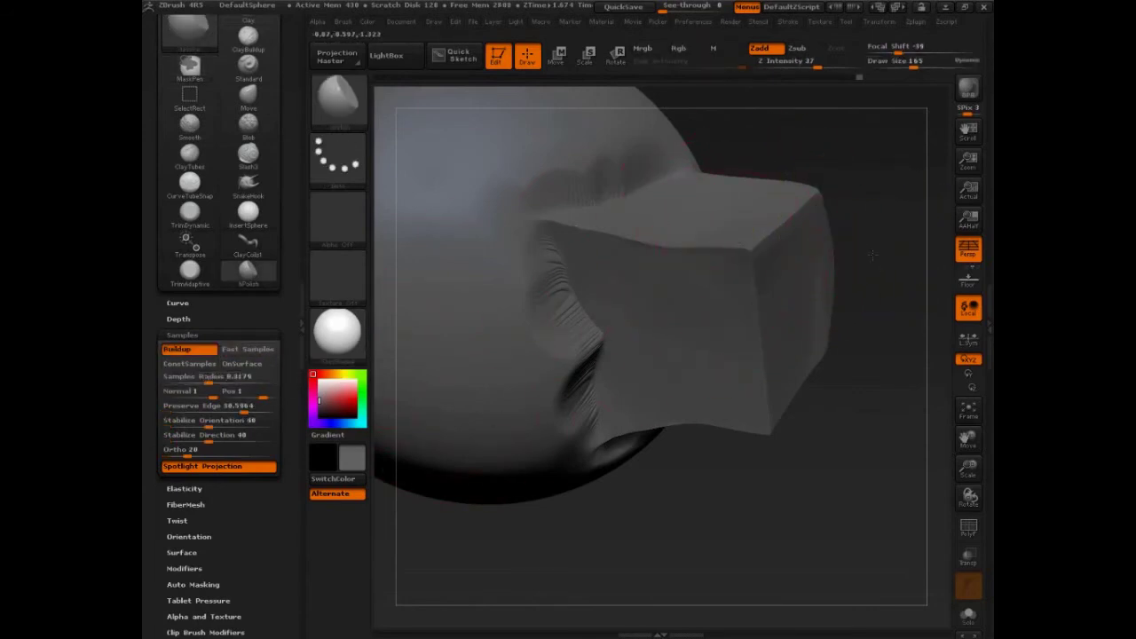
key("ctrl")
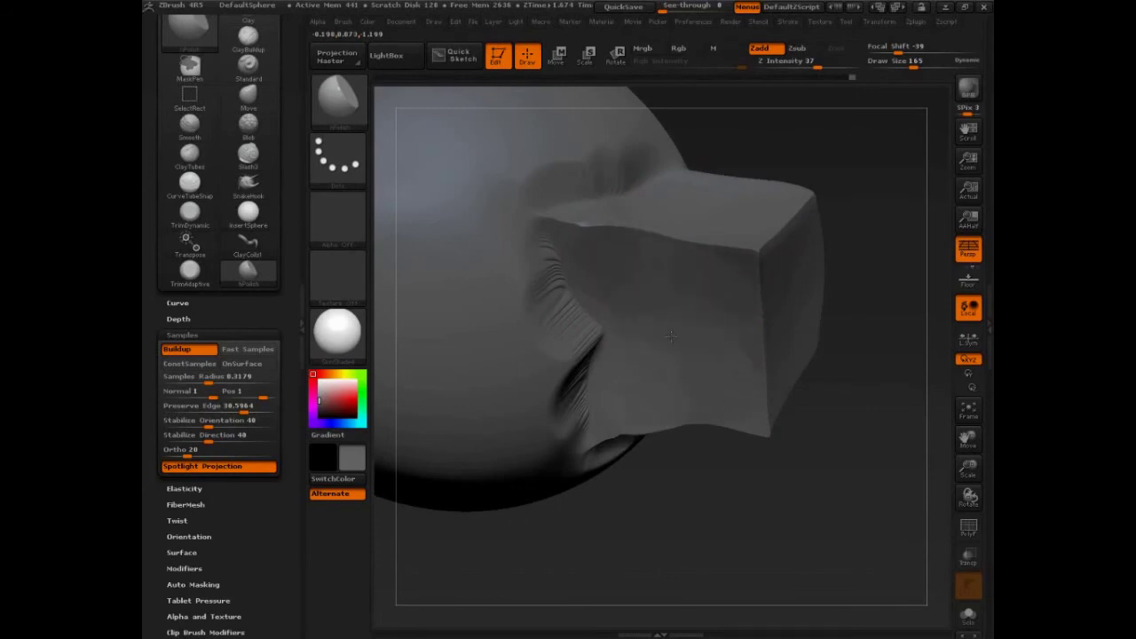
Display the polyframe and draw arrows from the front and side faces toward the block's shared vertical edge.
mouse_move(859, 458)
left_mouse_down()
mouse_move(944, 454)
mouse_move(872, 454)
mouse_move(886, 459)
mouse_move(876, 515)
left_mouse_up()
key("shift+f")
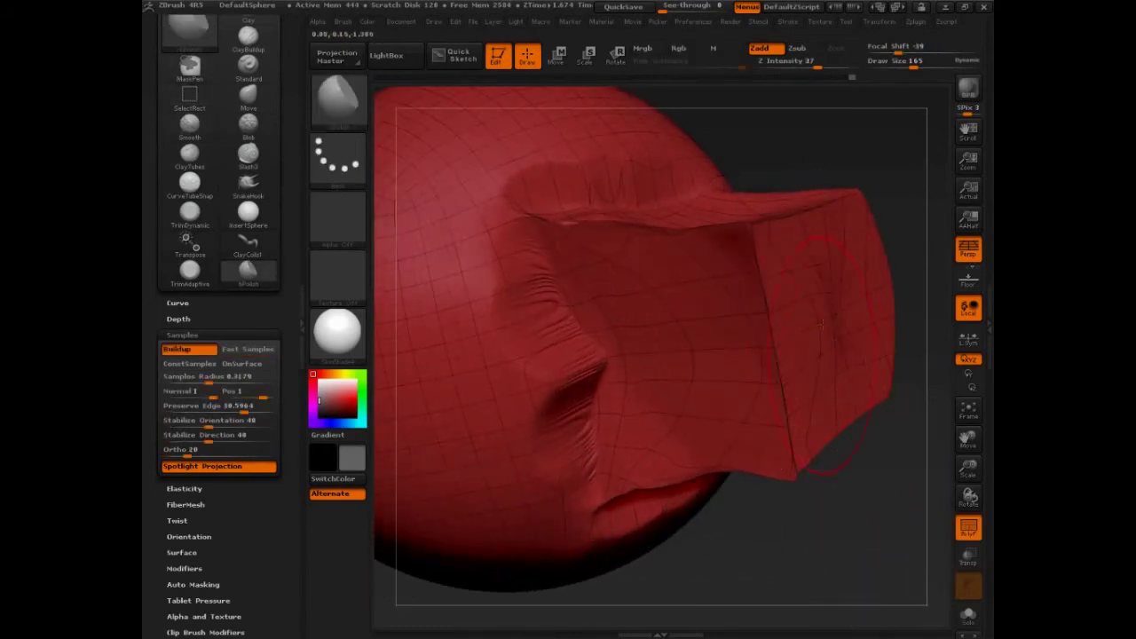
key("ctrl+shift")
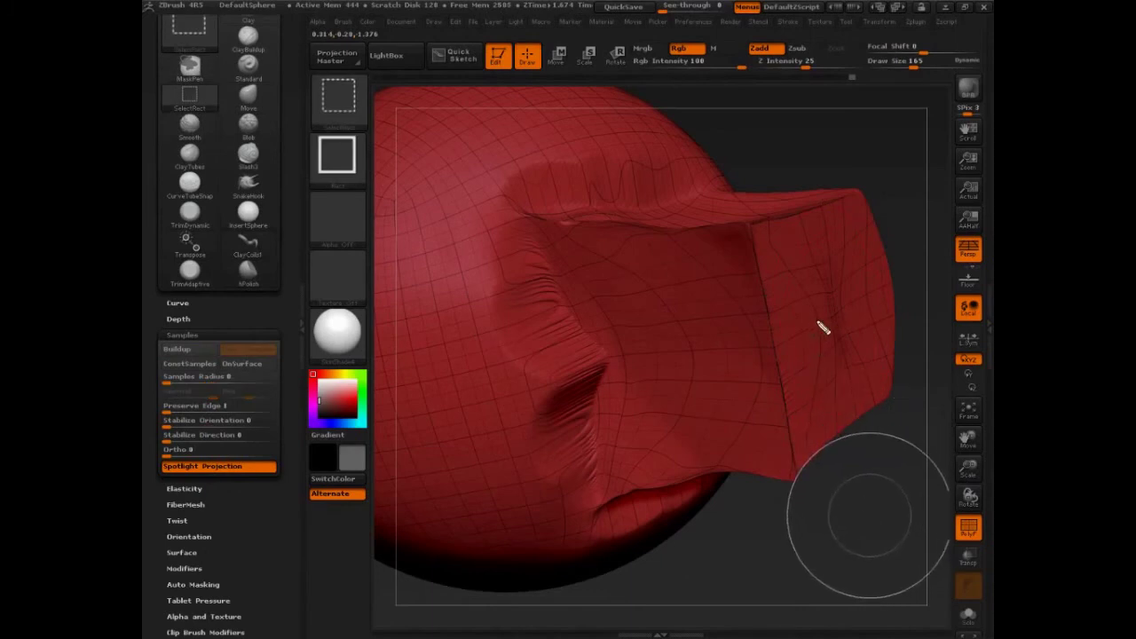
left_click_drag(790, 333, 701, 348)
left_click_drag(646, 280, 748, 263)
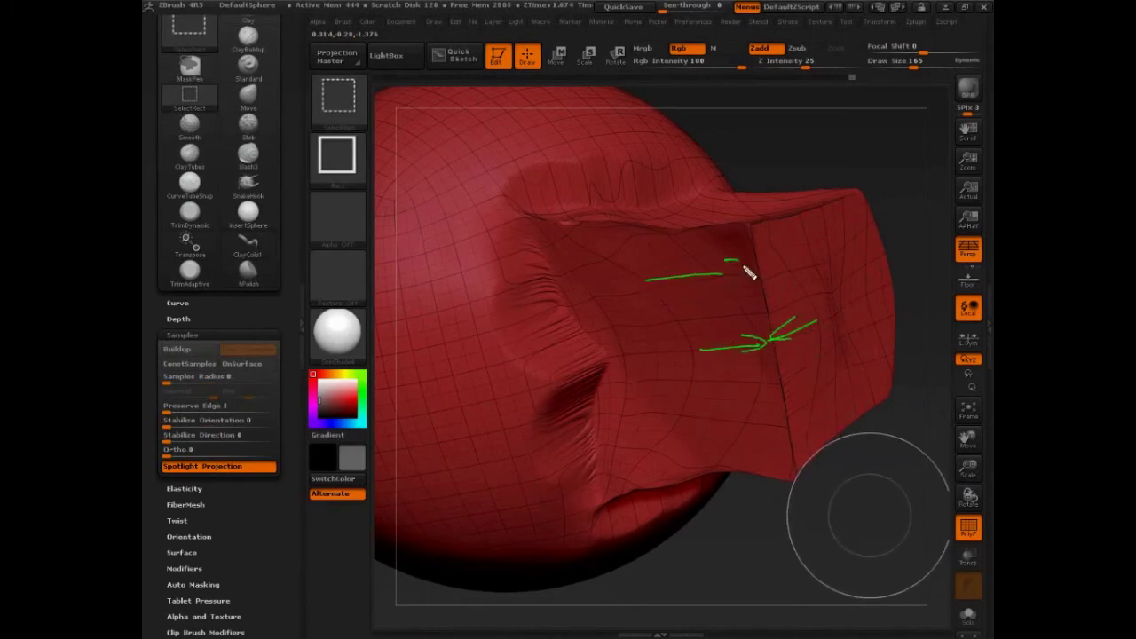
left_click_drag(831, 247, 770, 267)
left_click_drag(853, 514, 857, 545)
Step back through the undo history to before the hPolish strokes and hide the polyframe.
key("ctrl")
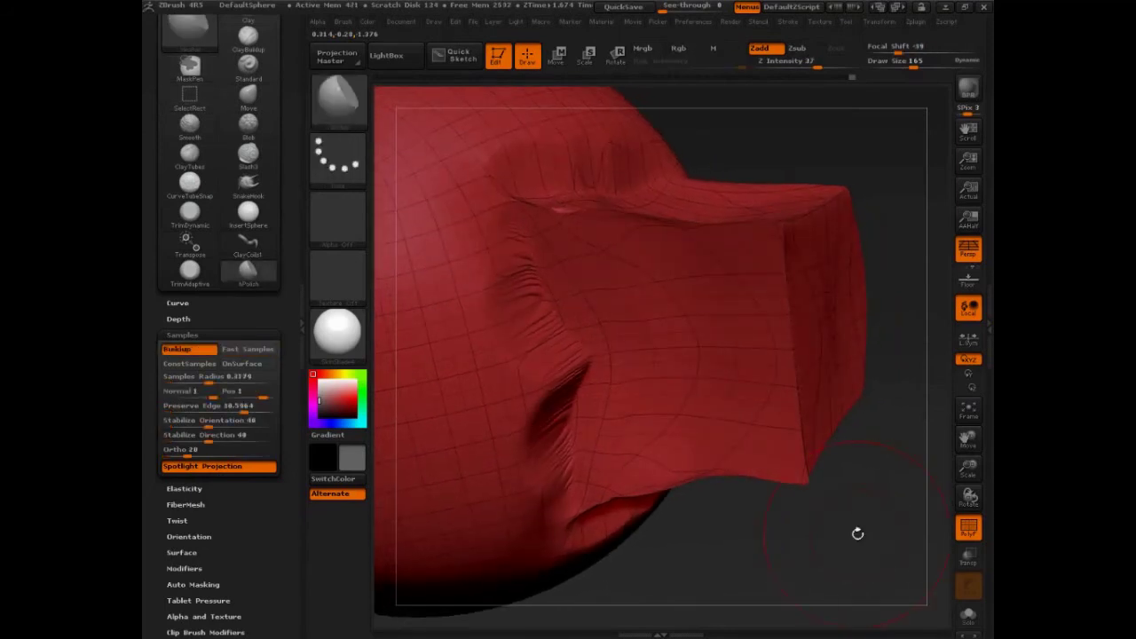
key("ctrl")
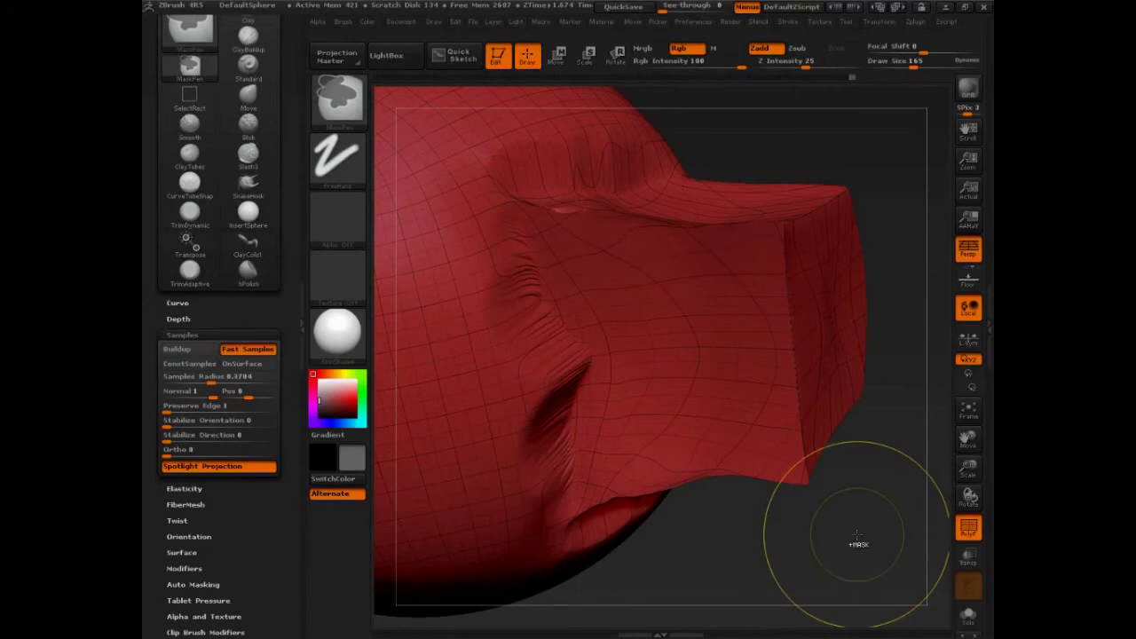
key("ctrl+z")
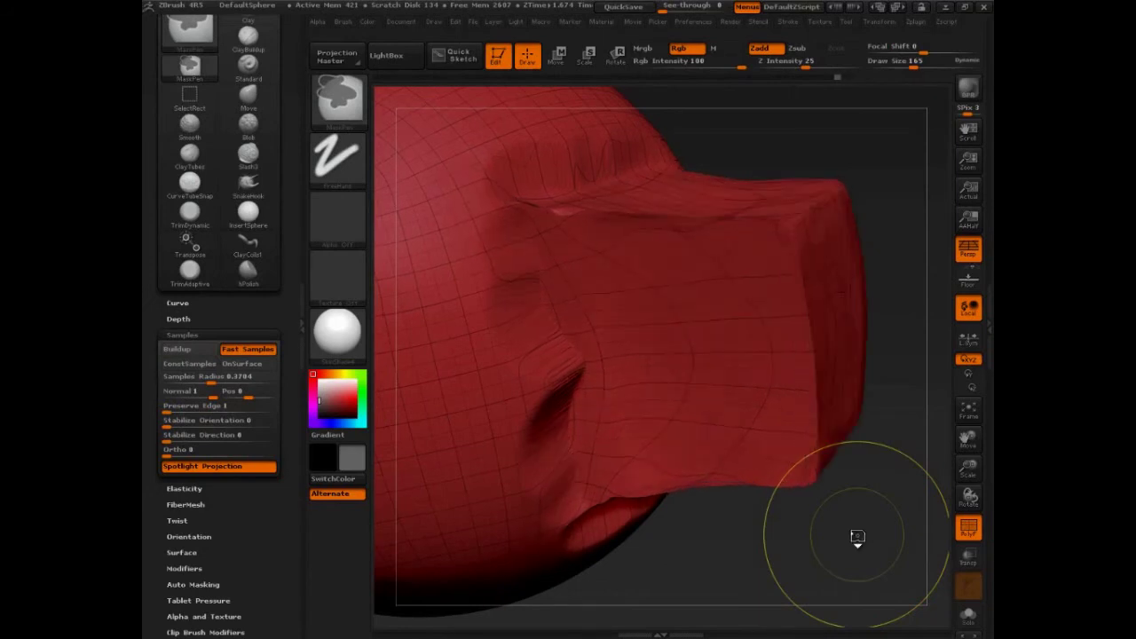
key("ctrl+z")
key("ctrl+z")
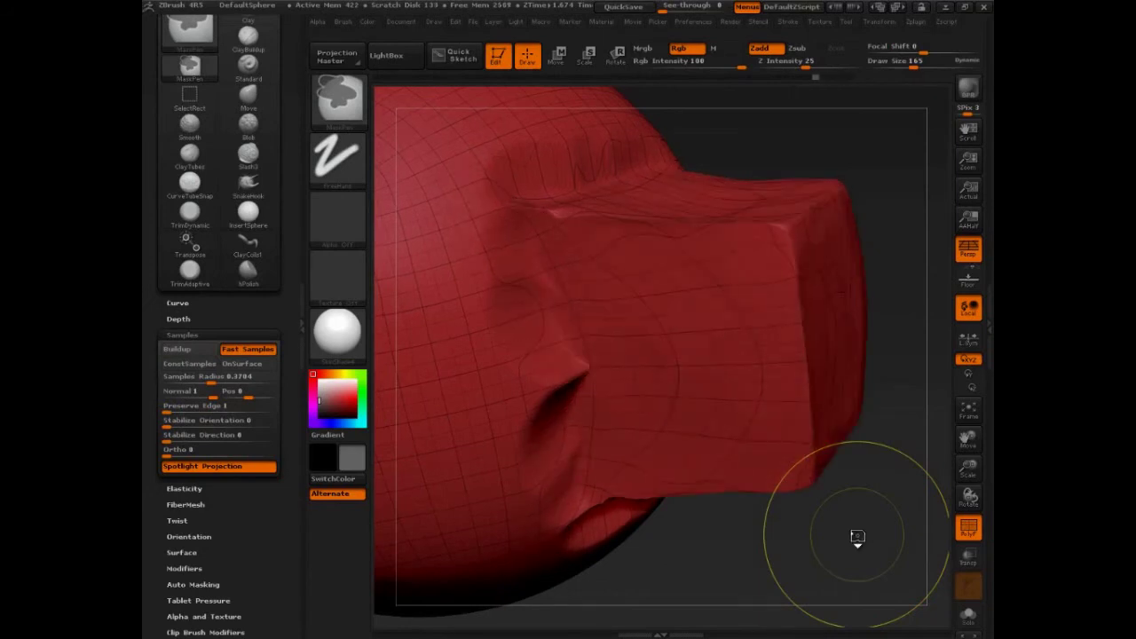
key("ctrl+z")
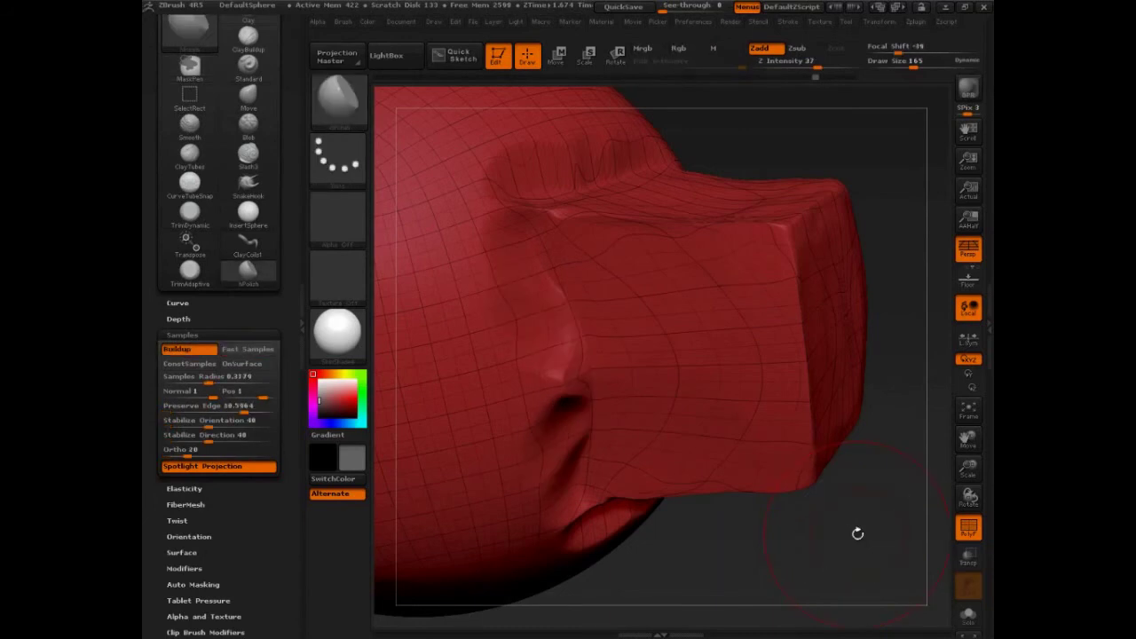
key("shift+f")
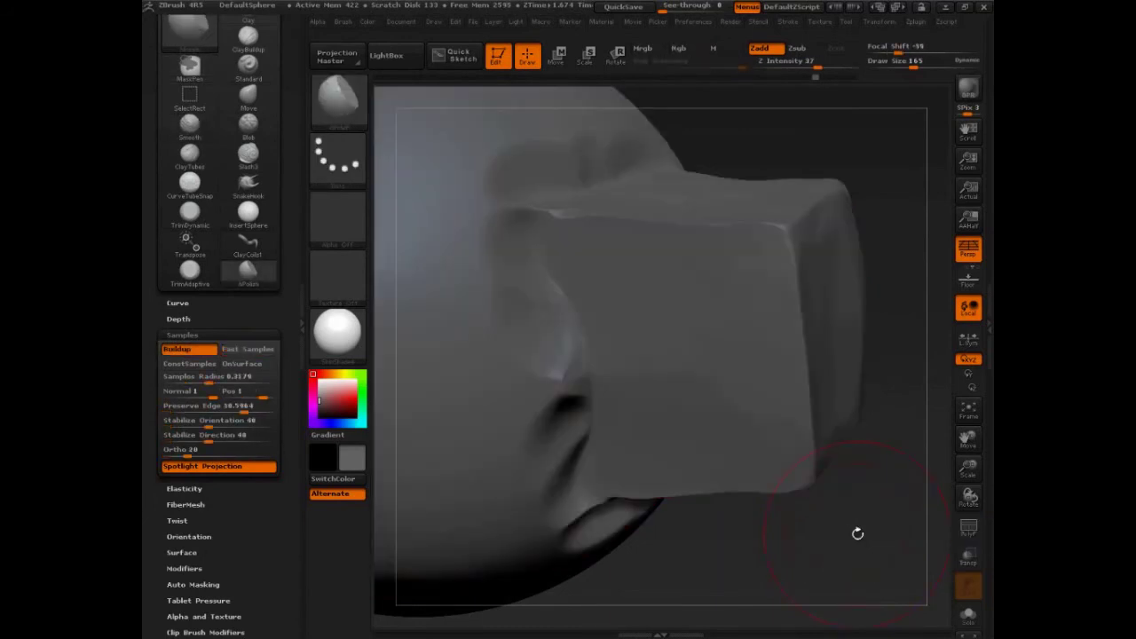
key("ctrl+z")
key("ctrl+z")
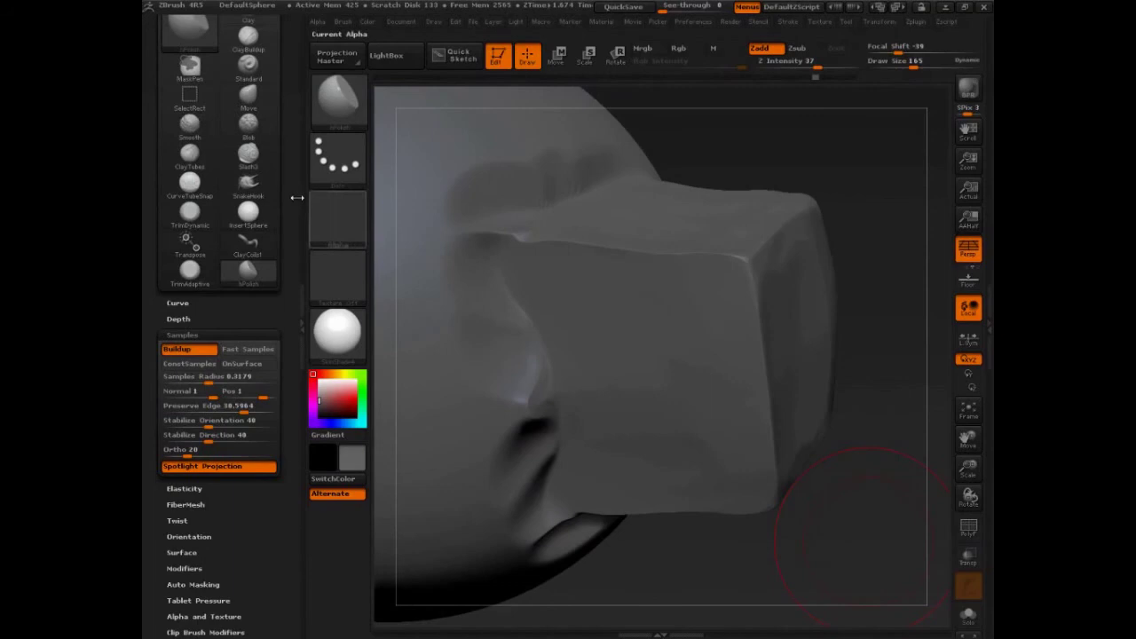
Select the Clay brush and, in its Samples settings, set Stabilize Orientation to 72 and Preserve Edge to about 30.8.
scroll(222, 222, "up", 3)
left_click(247, 110)
scroll(257, 444, "down", 3)
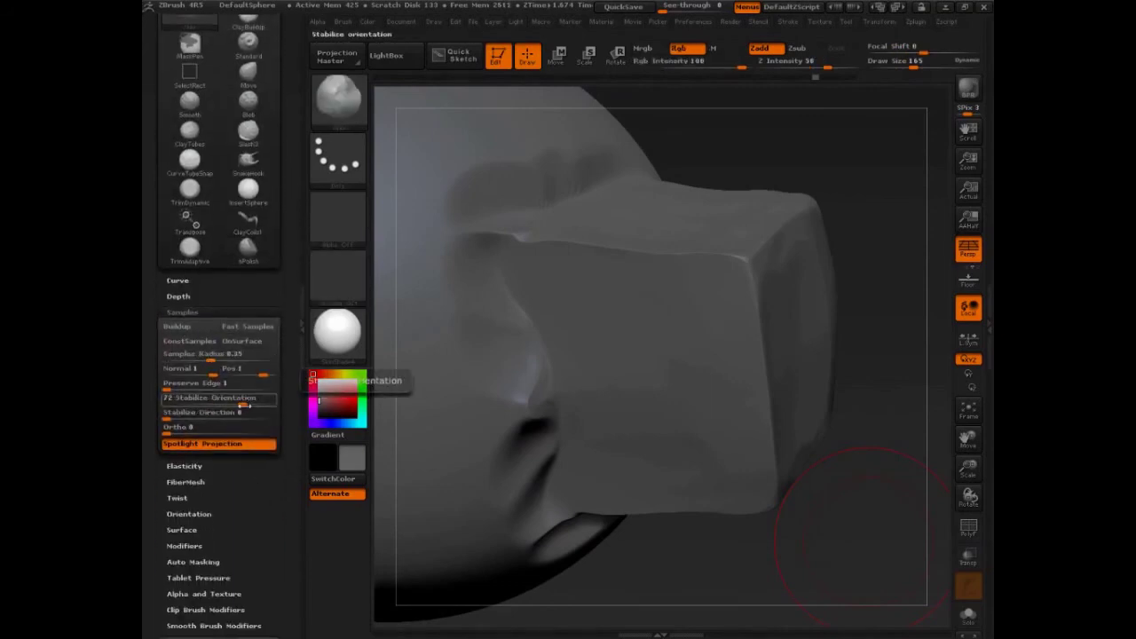
left_click_drag(232, 385, 242, 384)
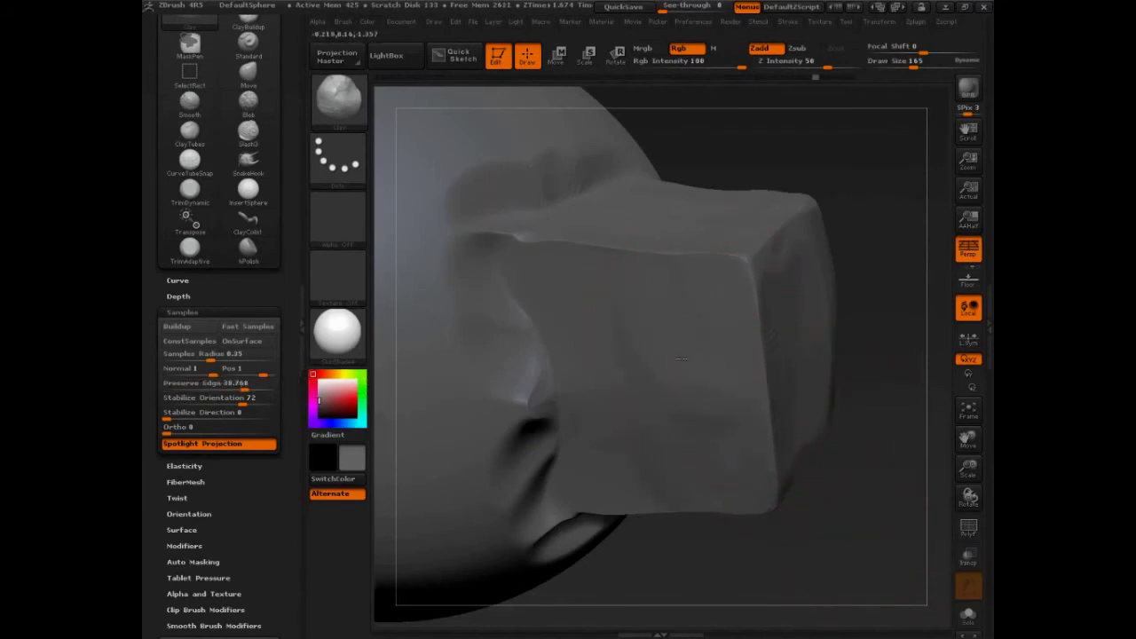
Flatten the block's front and side faces with the modified Clay brush, accepting removal of the newer undo history entries.
left_click(621, 474)
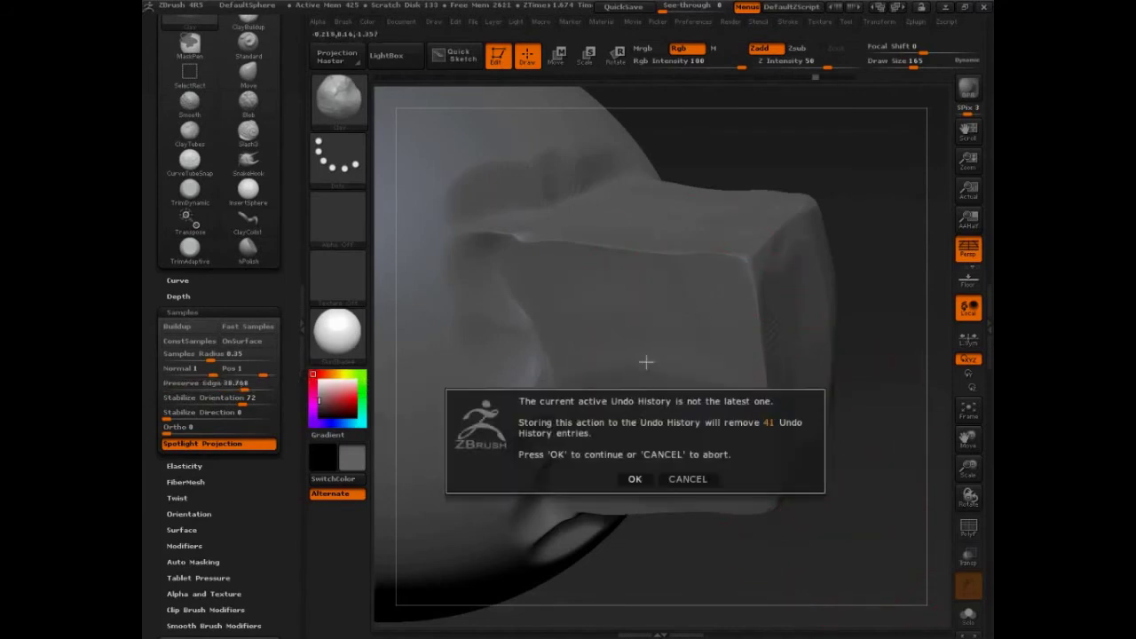
left_click(633, 477)
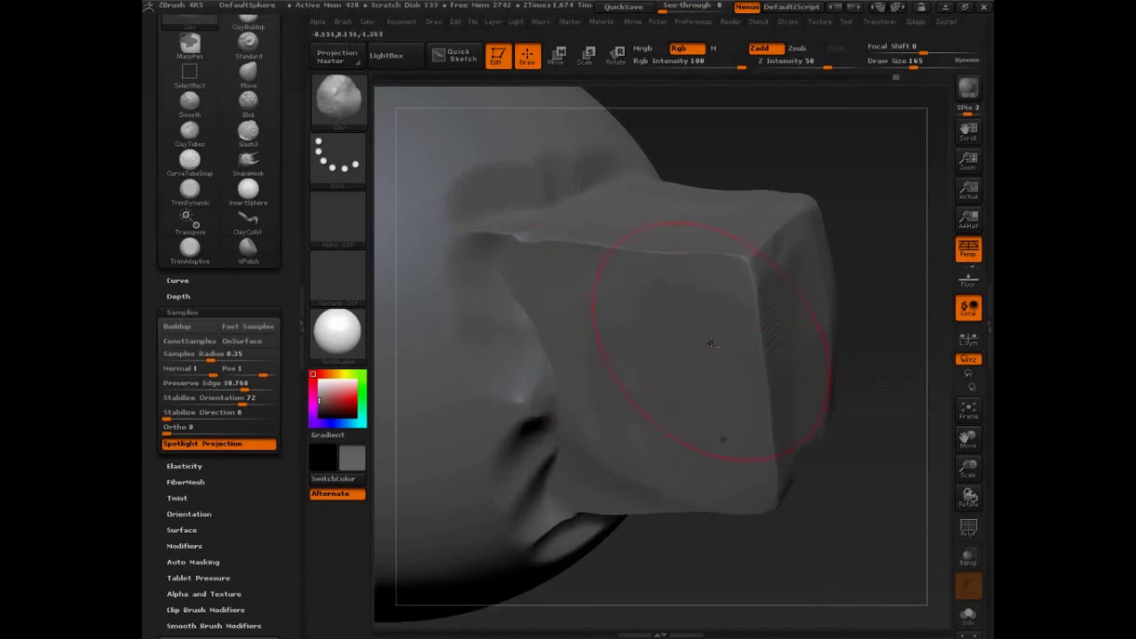
left_click_drag(703, 347, 703, 293)
left_click_drag(799, 417, 803, 355)
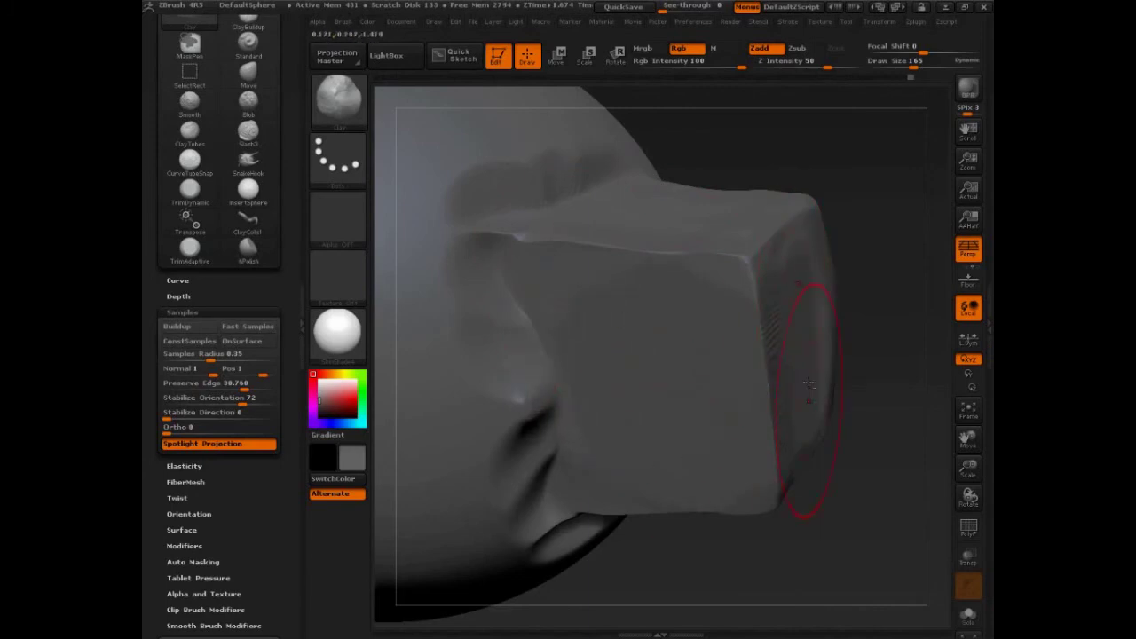
left_click_drag(792, 317, 849, 349, "shift")
left_click_drag(796, 478, 787, 471)
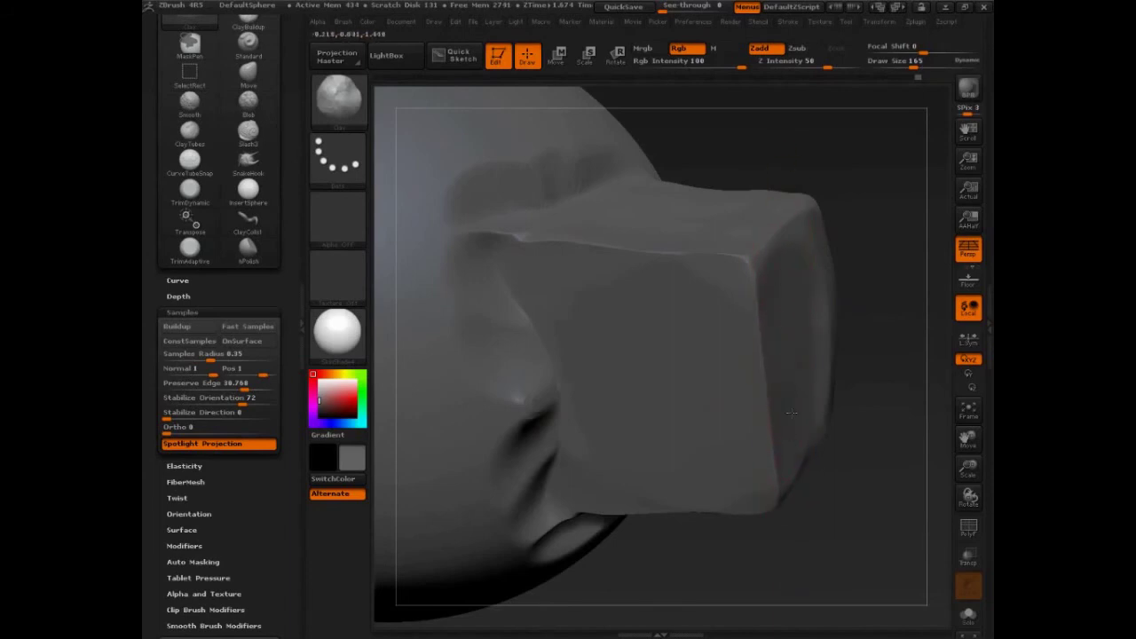
key("ctrl+z")
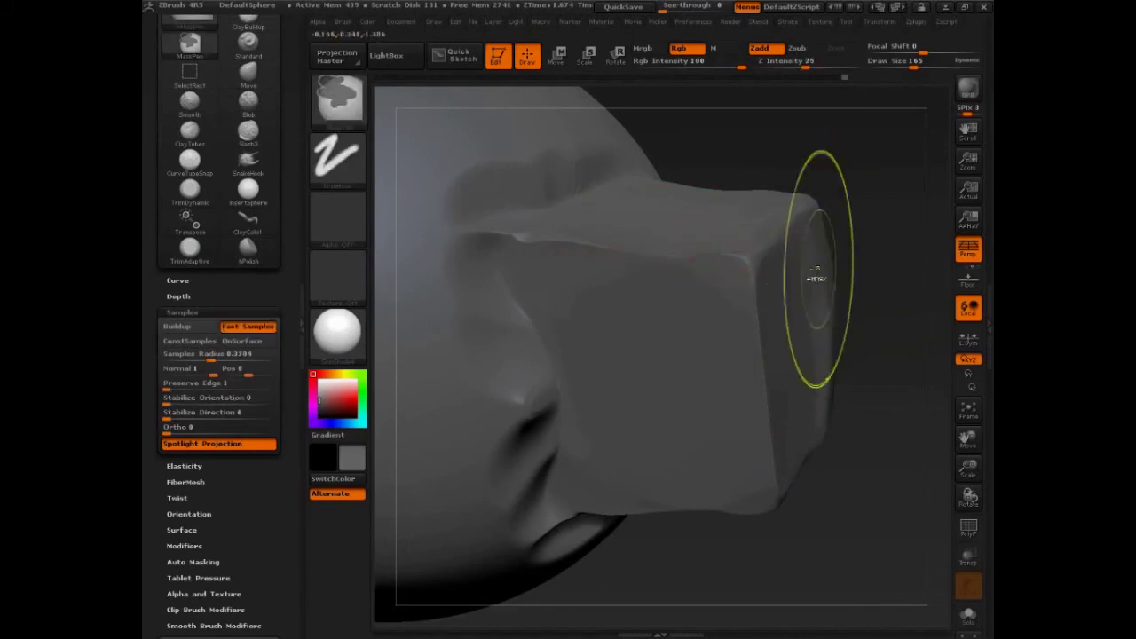
mouse_move(812, 253)
left_mouse_down("shift")
mouse_move(709, 259)
mouse_move(727, 232)
left_mouse_up("shift")
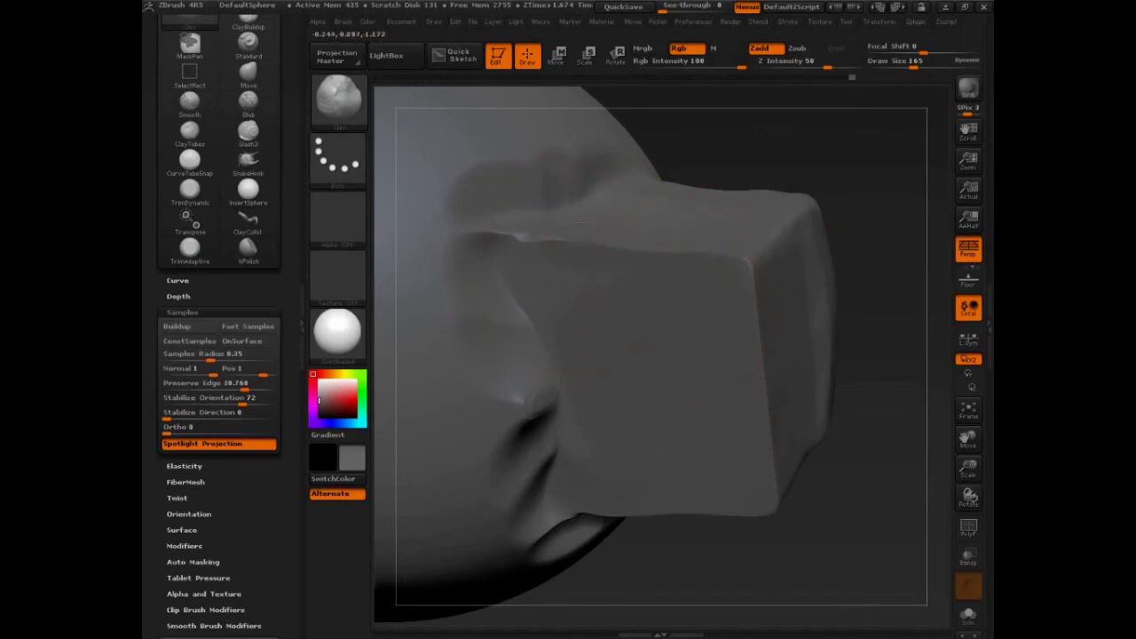
Set the Picker orientation to Cont Ori and polish the block's faces and edges with the modified Clay brush.
left_click(657, 21)
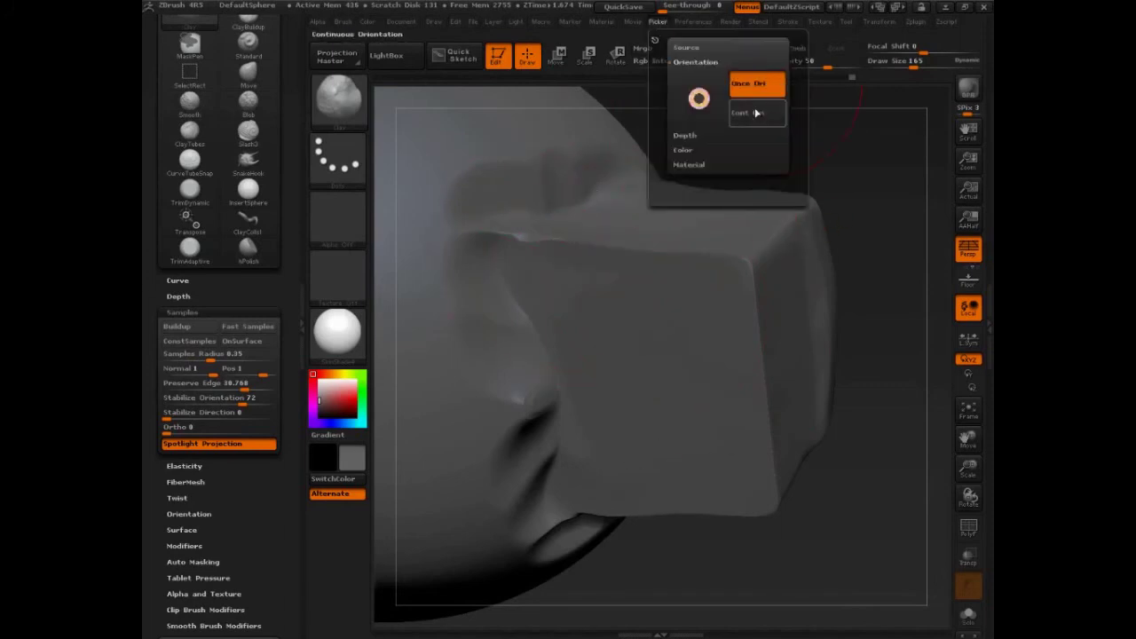
left_click(755, 112)
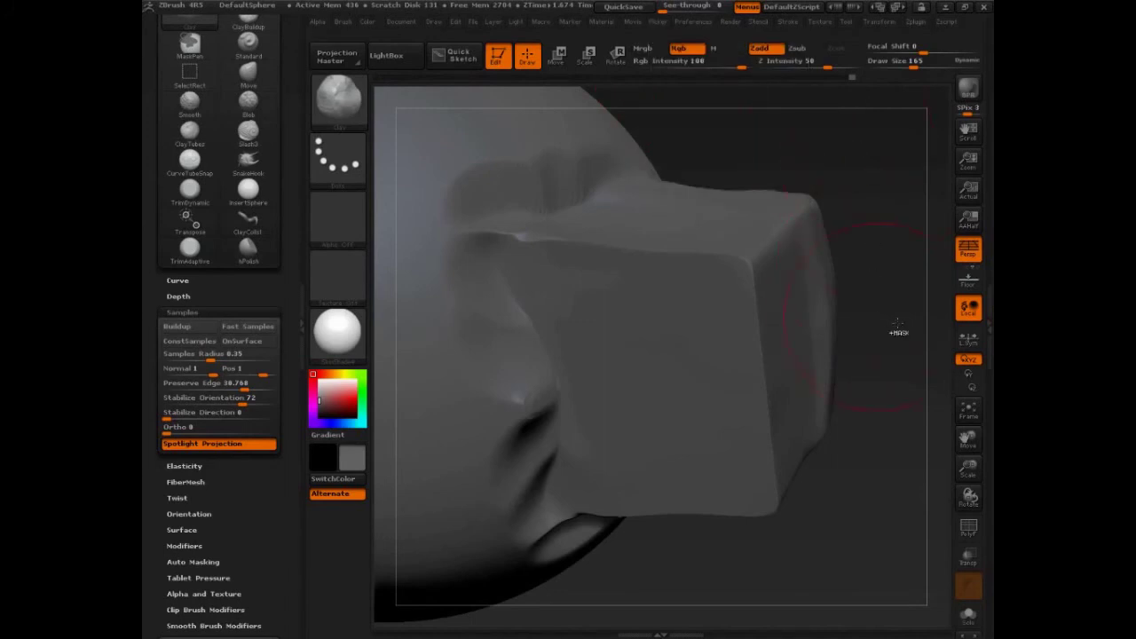
key("ctrl")
key("ctrl")
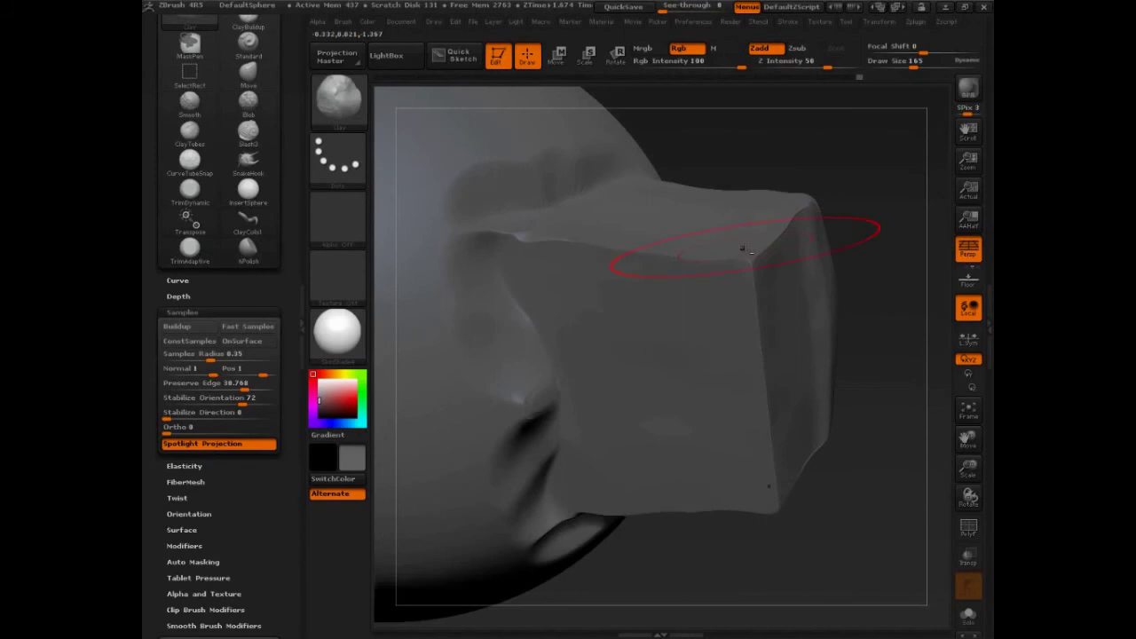
key("ctrl")
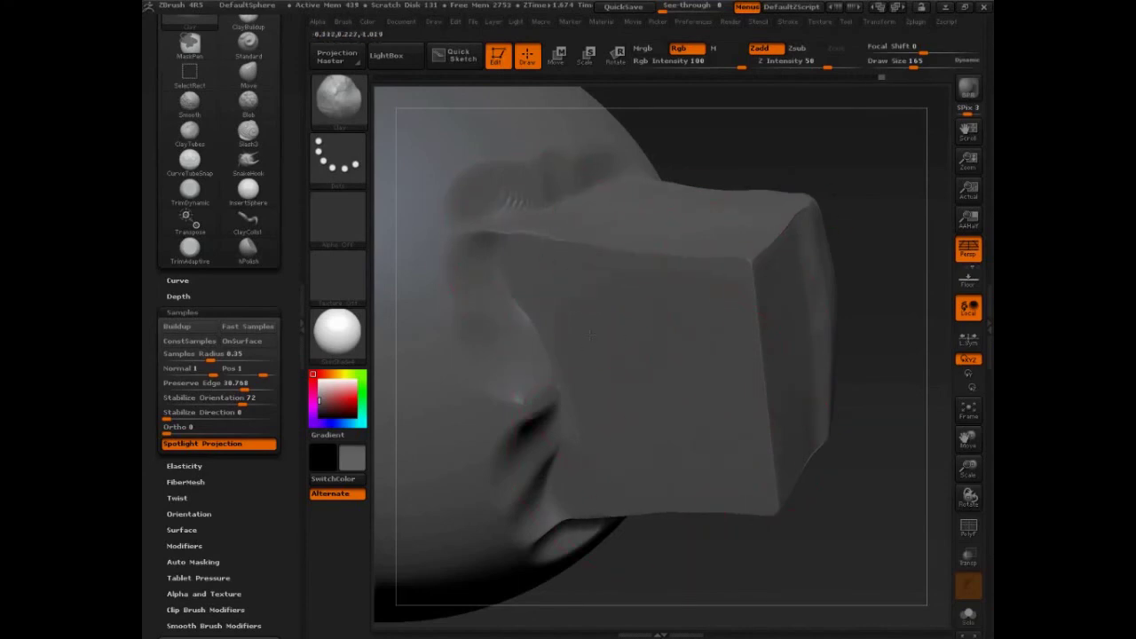
left_click_drag(799, 284, 811, 327)
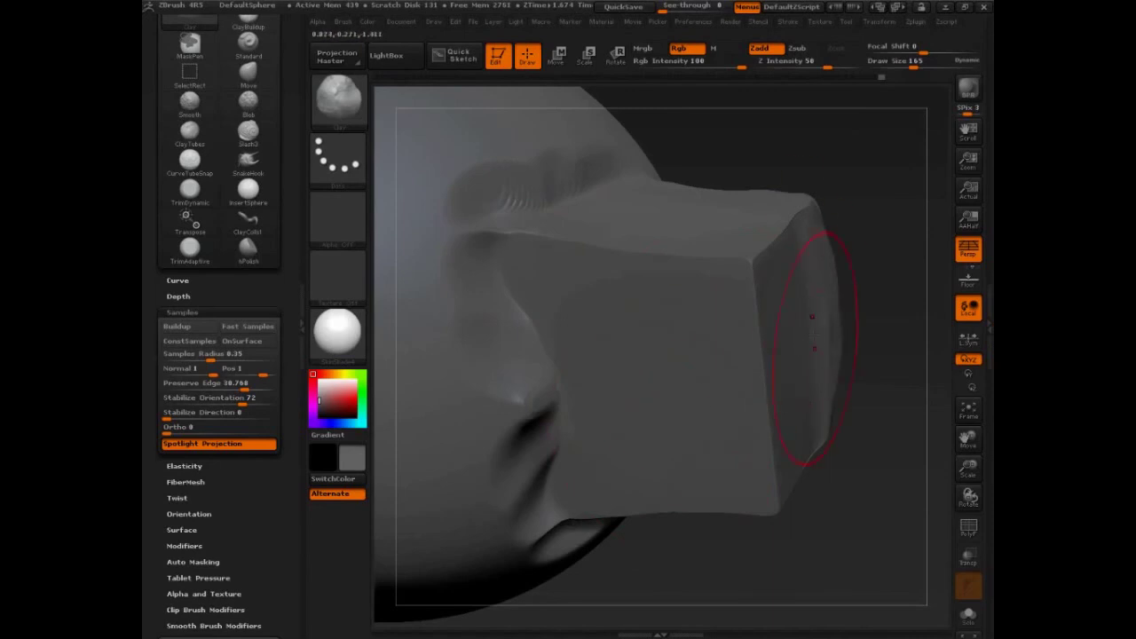
Start saving the modified Clay brush as a preset and choose the ZBrush 4R4 > ZStartup > BrushPresets folder.
left_click(302, 293)
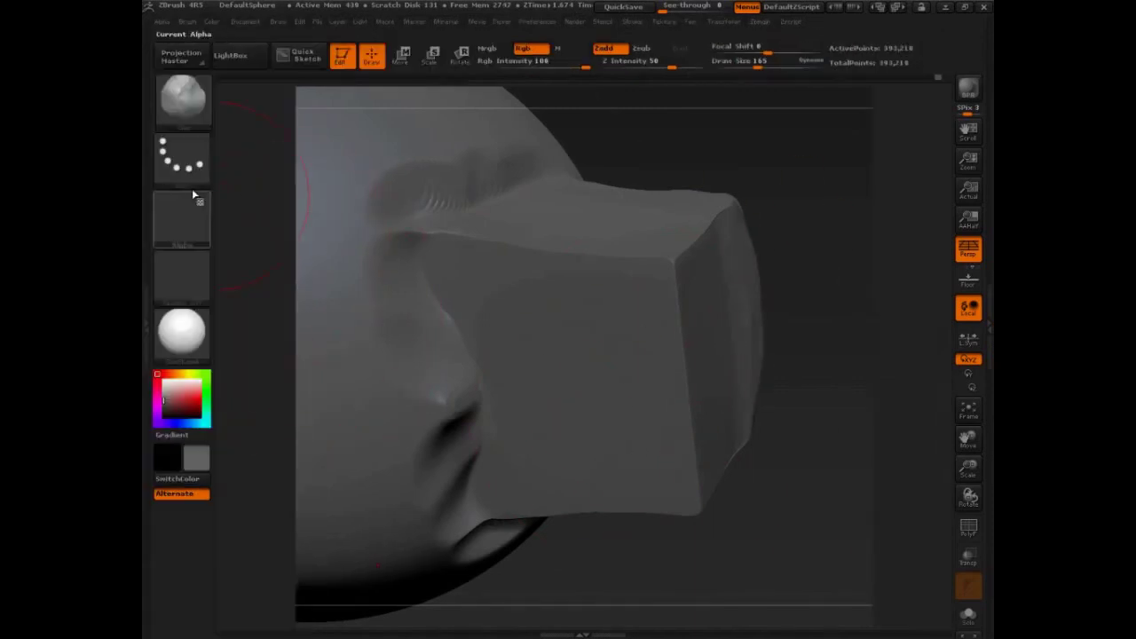
left_click(147, 184)
scroll(261, 80, "up", 3)
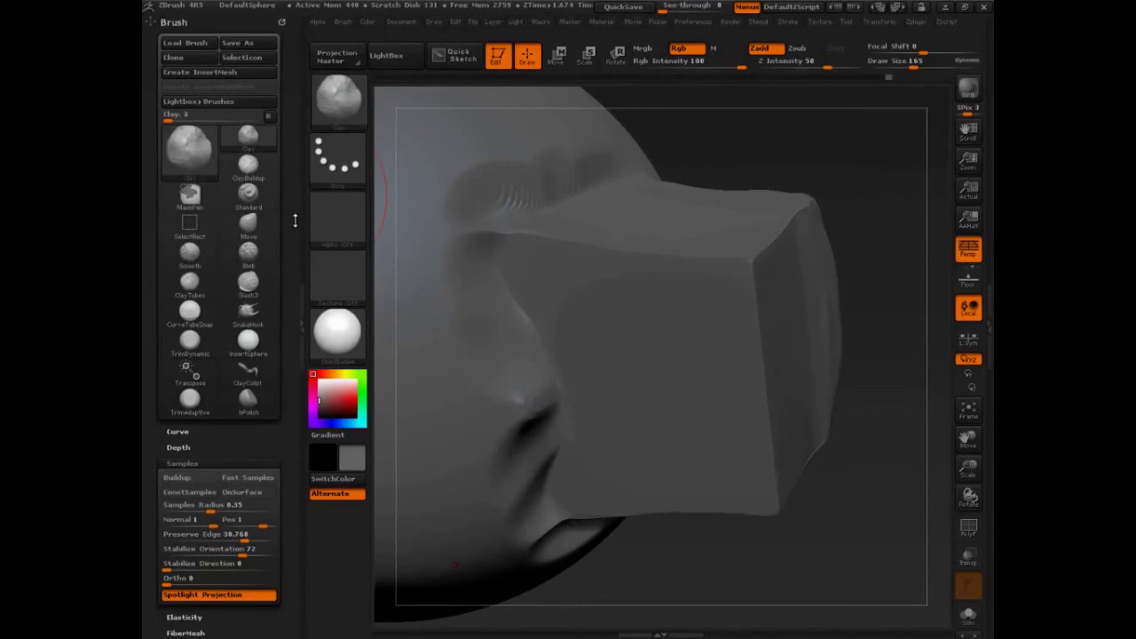
left_click(249, 44)
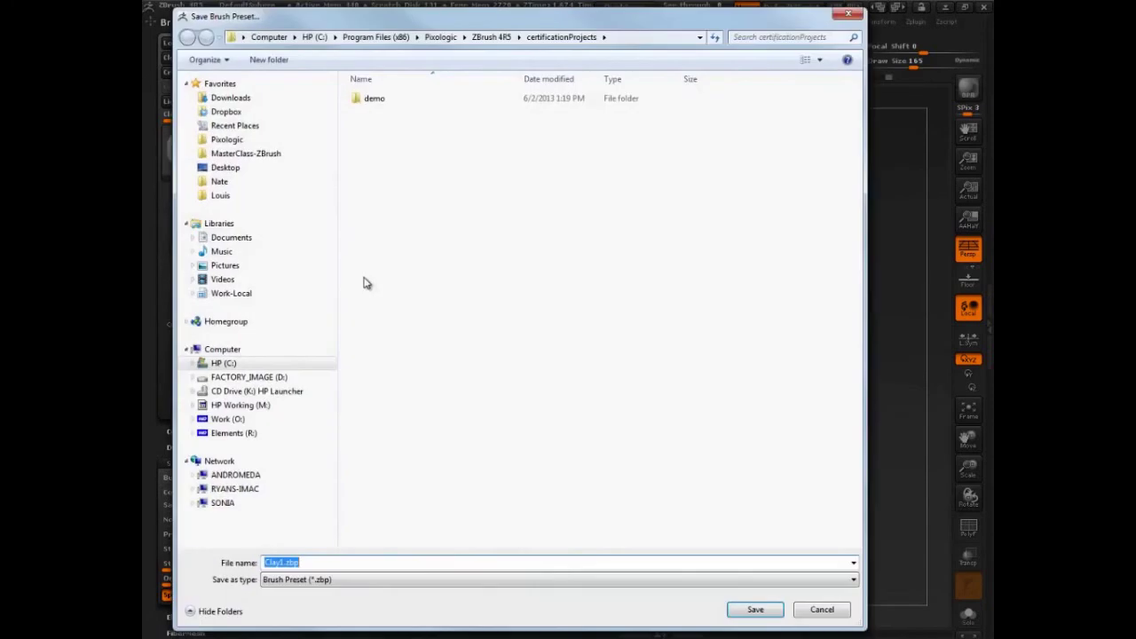
left_click(227, 142)
double_click(403, 167)
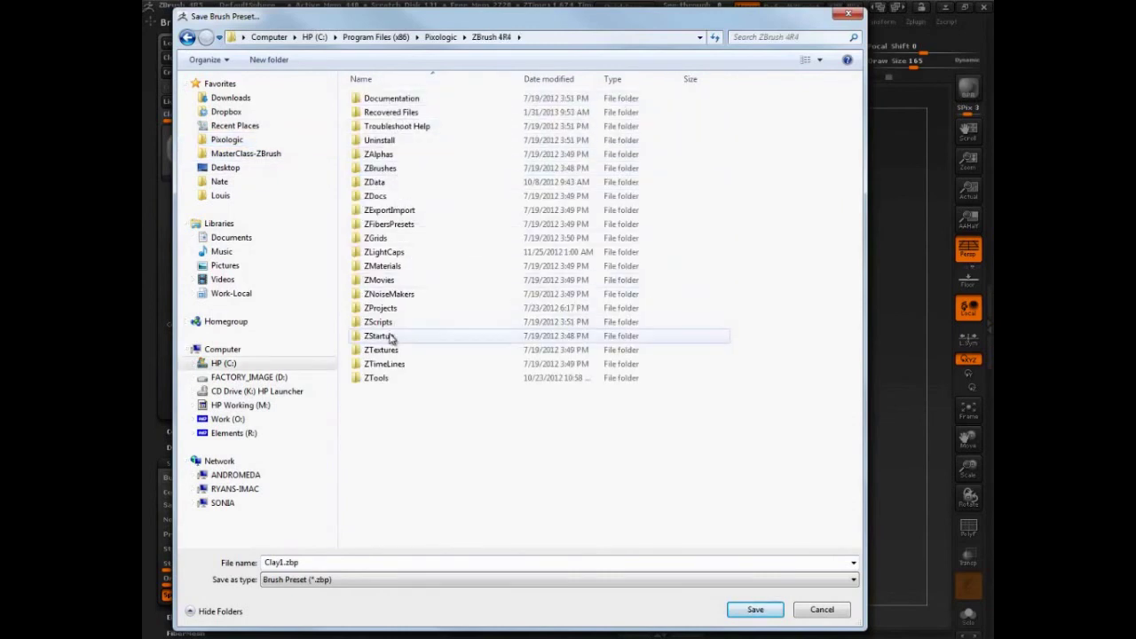
double_click(386, 335)
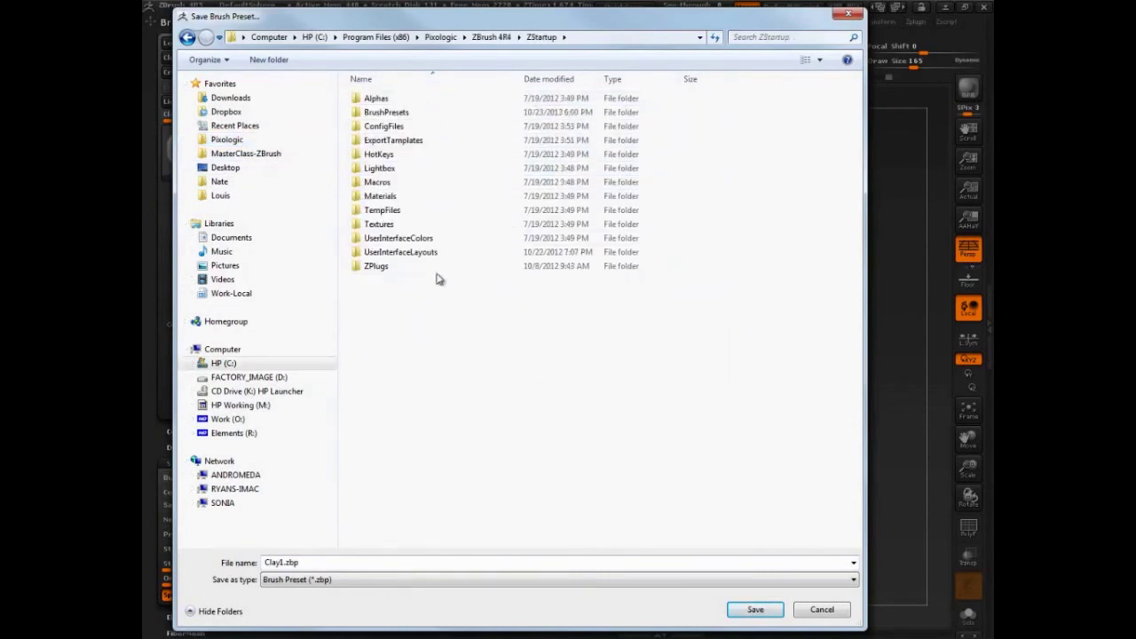
double_click(390, 113)
Name the brush preset with the author's first name followed by "Polish" and save it.
left_click(338, 561)
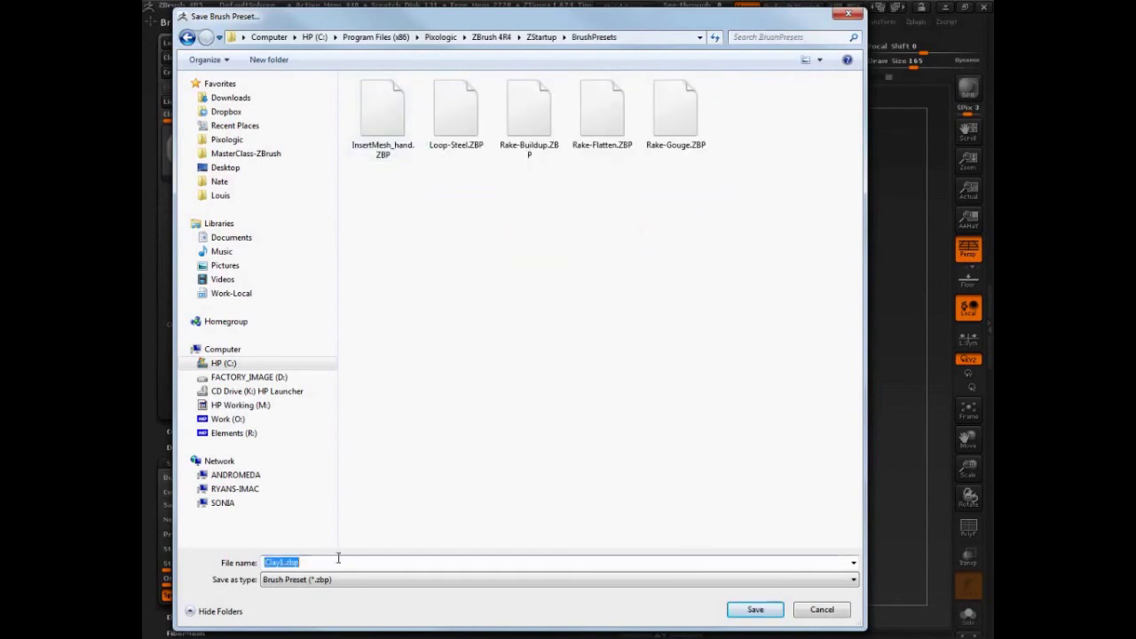
left_click(289, 561)
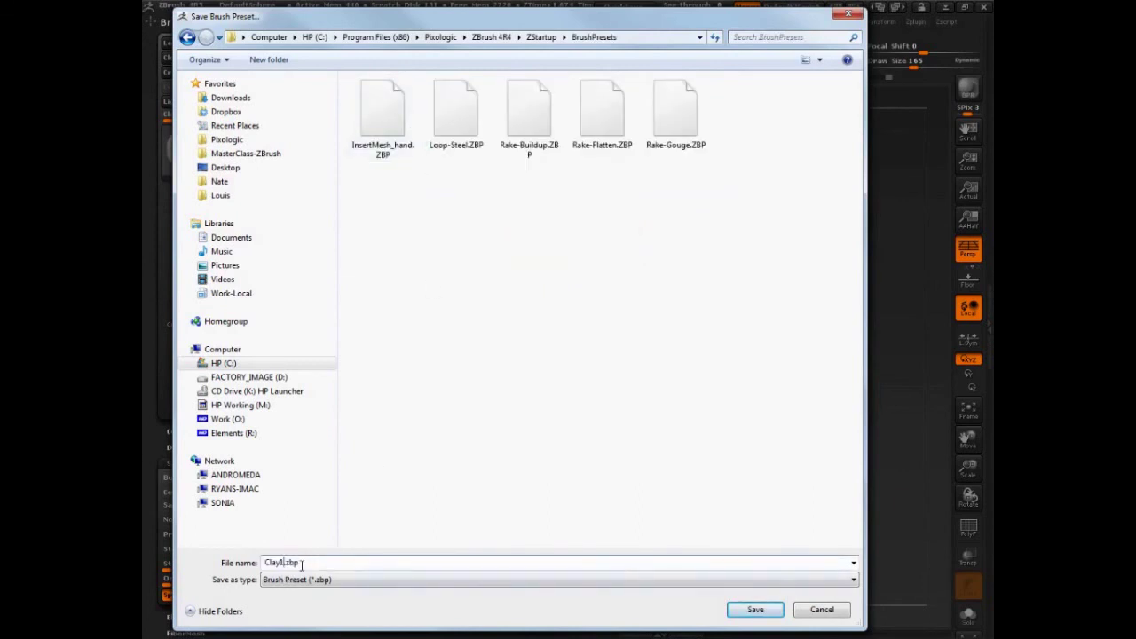
type("Ryan")
key("shift+Left")
key("shift+Left")
key("shift+Left")
key("shift+Left")
key("shift+Left")
key("shift+Left")
key("shift+Left")
key("shift+Left")
key("shift+Left")
type("RyansPolish")
key("Return")
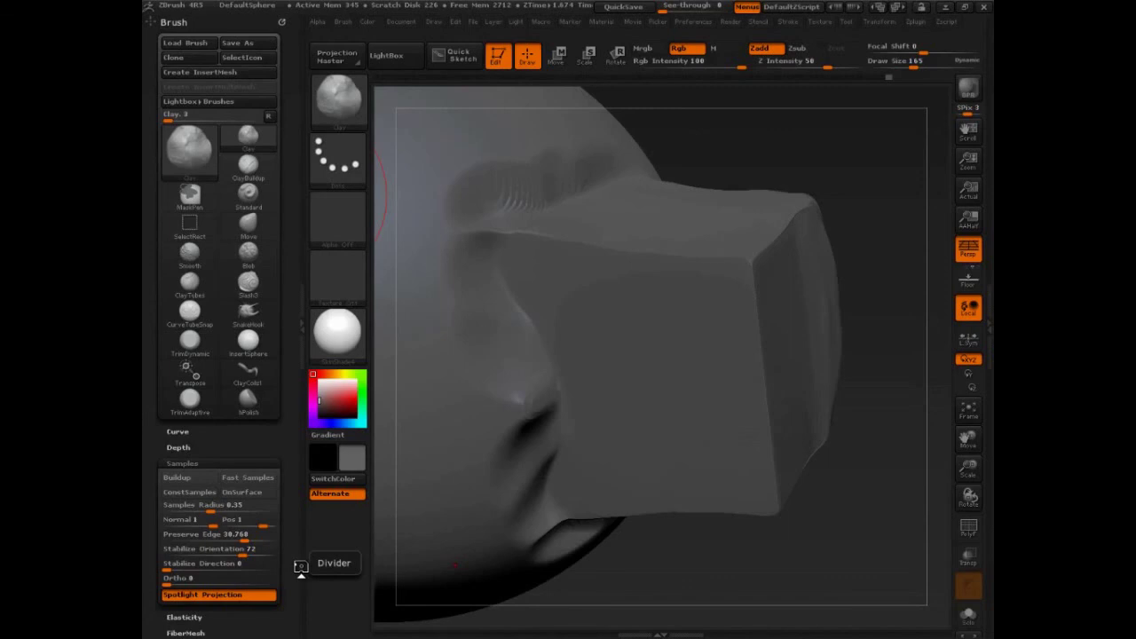
Write SOFT and HARD on opposite sides above the model and draw an arrow from SOFT to HARD.
key("ctrl+shift")
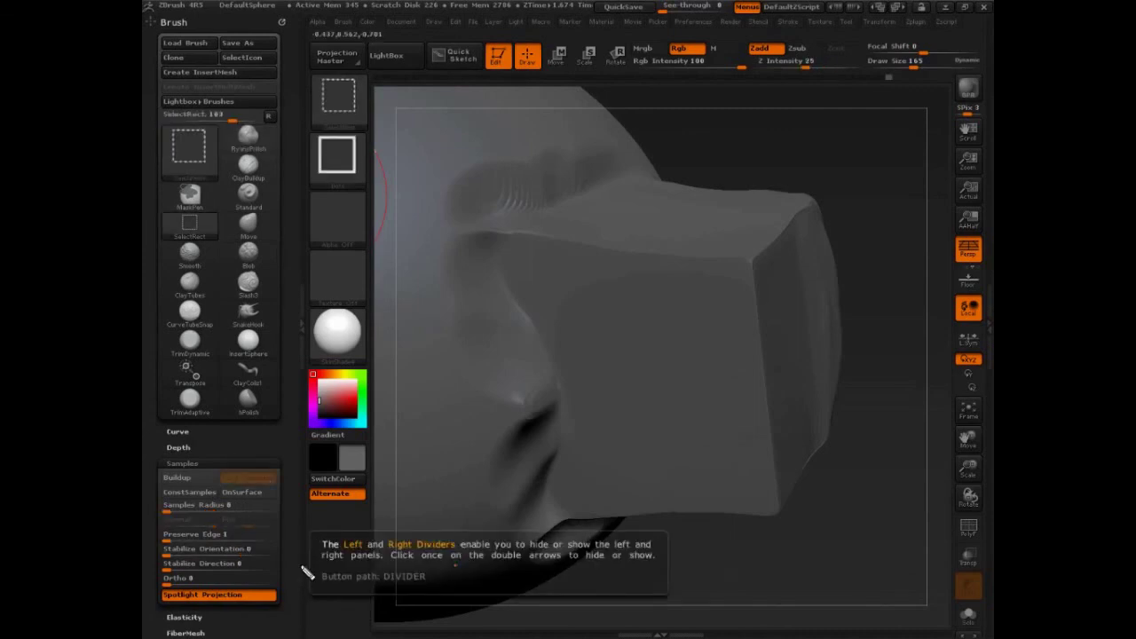
mouse_move(896, 155)
left_mouse_down()
mouse_move(858, 179)
mouse_move(925, 153)
mouse_move(893, 159)
left_mouse_up()
mouse_move(912, 157)
left_mouse_down()
mouse_move(928, 153)
mouse_move(911, 178)
mouse_move(942, 153)
left_mouse_up()
left_click_drag(936, 154, 936, 176)
left_click_drag(409, 151, 408, 185)
left_click_drag(409, 169, 422, 166)
mouse_move(422, 153)
left_mouse_down()
mouse_move(423, 186)
mouse_move(449, 185)
left_mouse_up()
left_click_drag(432, 174, 461, 171)
mouse_move(836, 178)
left_mouse_down()
mouse_move(517, 166)
mouse_move(568, 178)
left_mouse_up()
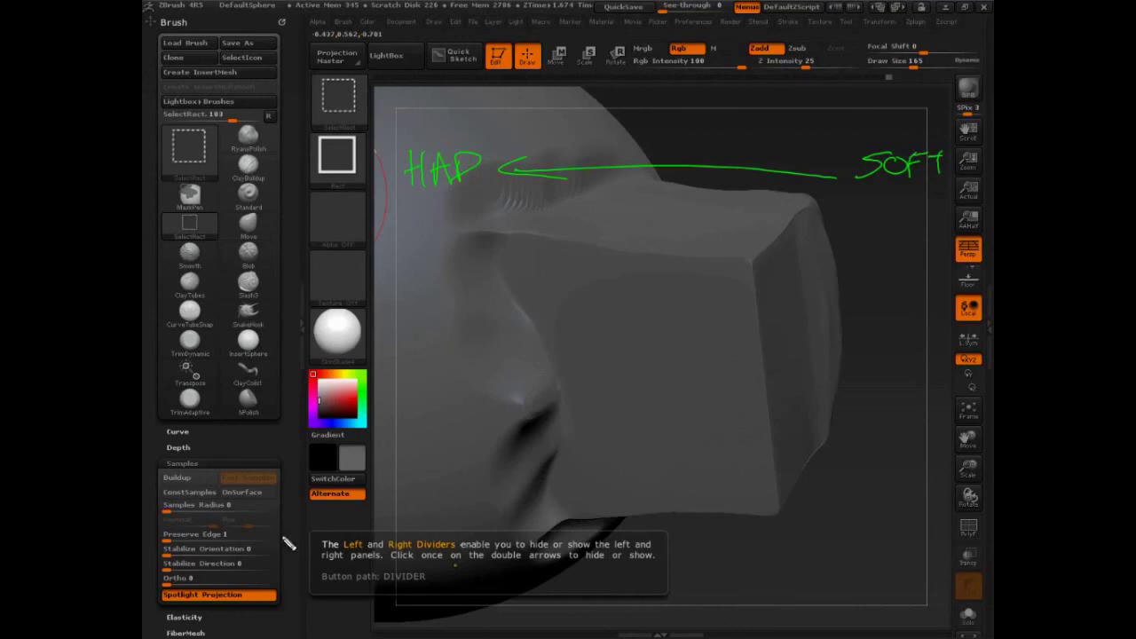
Circle the Samples settings, Picker and Depth, and draw an arrow from each to the HARD end of the diagram.
mouse_move(271, 441)
left_mouse_down()
mouse_move(160, 502)
mouse_move(266, 444)
left_mouse_up()
mouse_move(257, 526)
left_mouse_down()
mouse_move(476, 313)
mouse_move(519, 213)
left_mouse_up()
left_click_drag(490, 235, 533, 233)
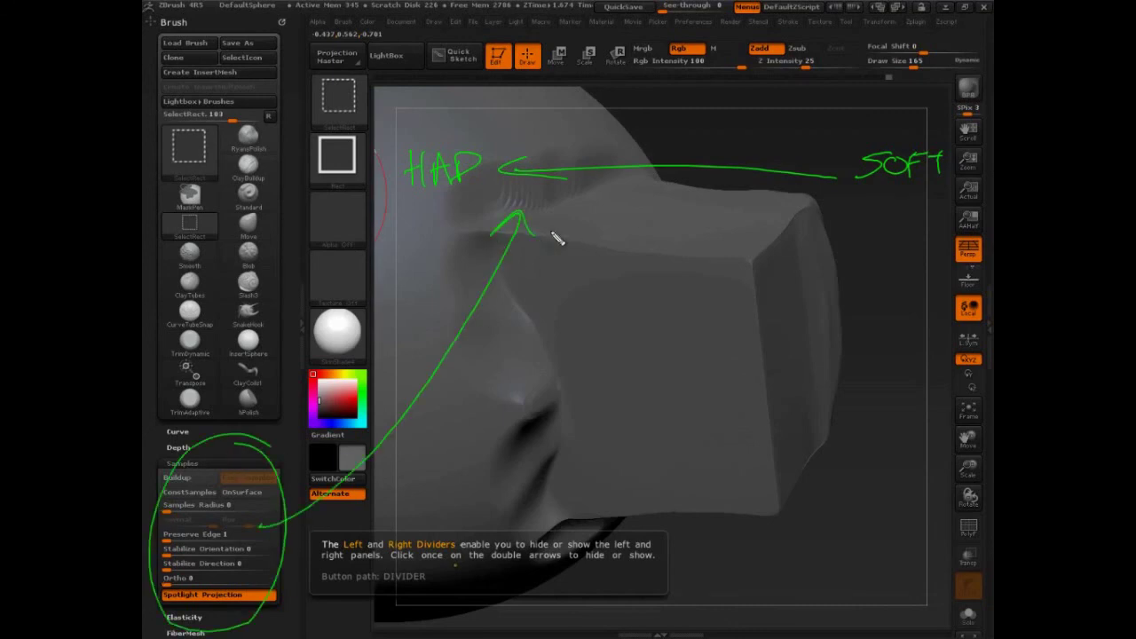
mouse_move(658, 48)
left_mouse_down()
mouse_move(675, 132)
mouse_move(596, 319)
mouse_move(568, 246)
left_mouse_up()
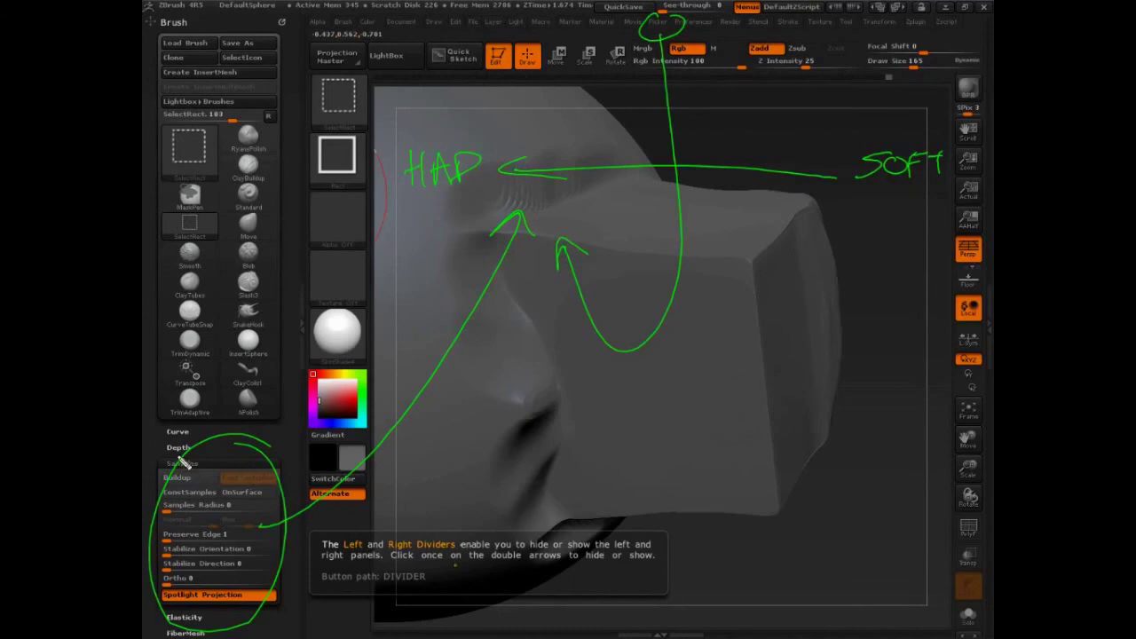
mouse_move(180, 461)
left_mouse_down()
mouse_move(212, 434)
mouse_move(316, 500)
mouse_move(519, 402)
mouse_move(551, 258)
left_mouse_up()
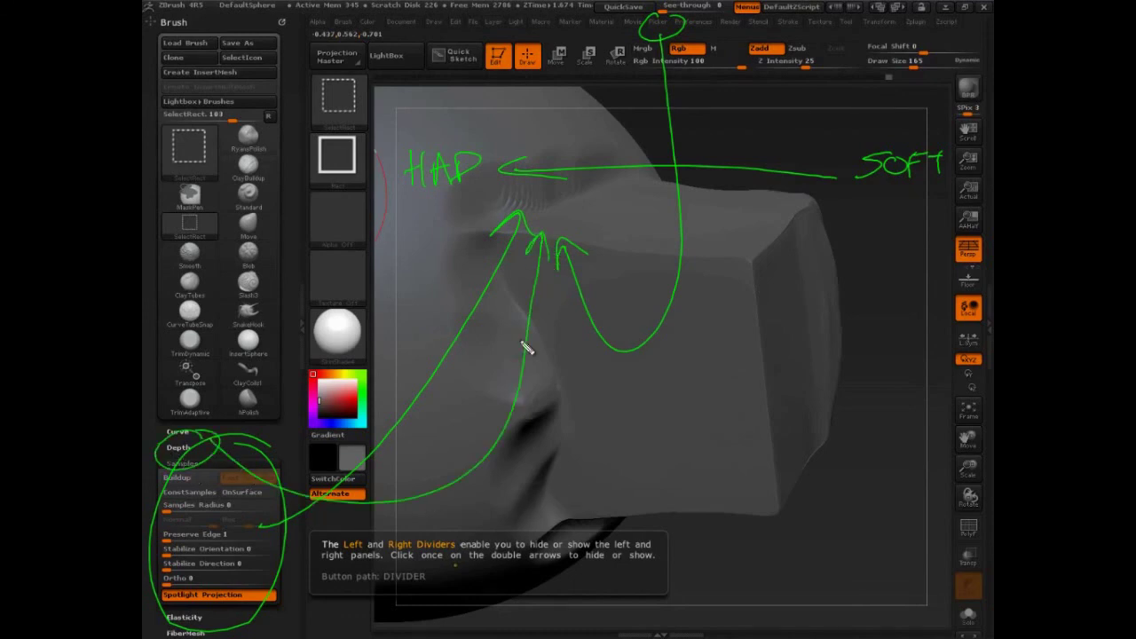